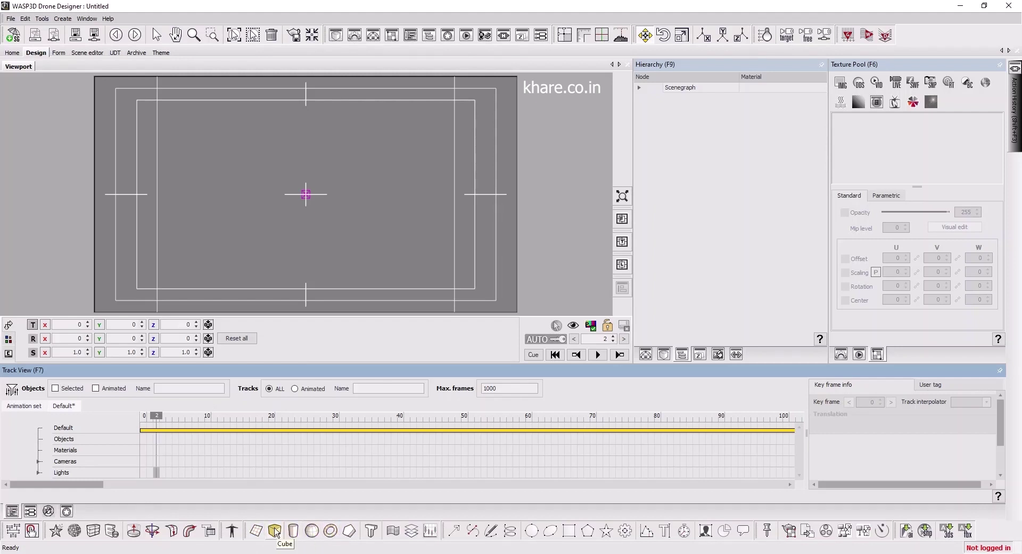
# Create Cube 1 and drag it left of centre to about X -135, Y -13.
pyautogui.click(276, 531)
pyautogui.click(275, 531)
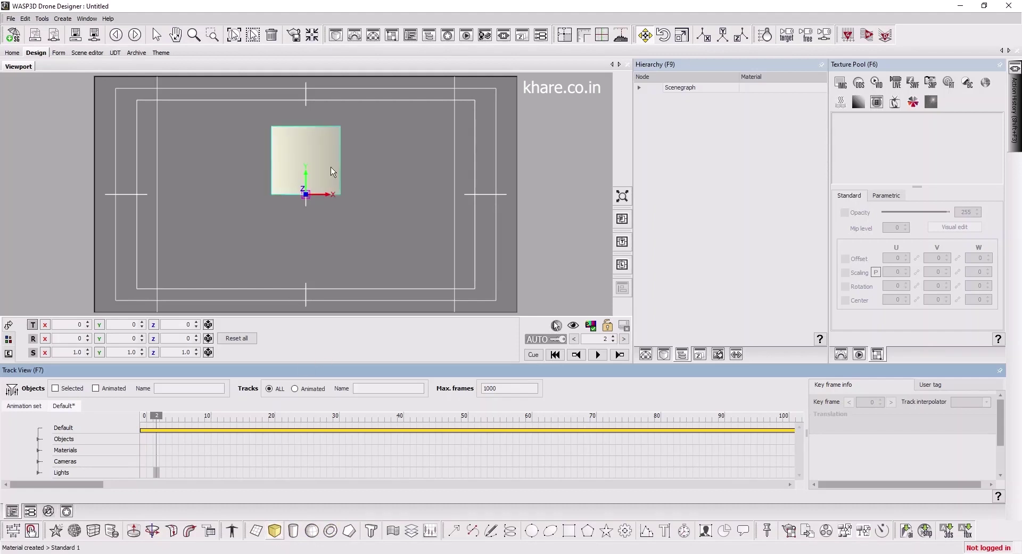
pyautogui.moveTo(302, 144); pyautogui.dragTo(263, 177)
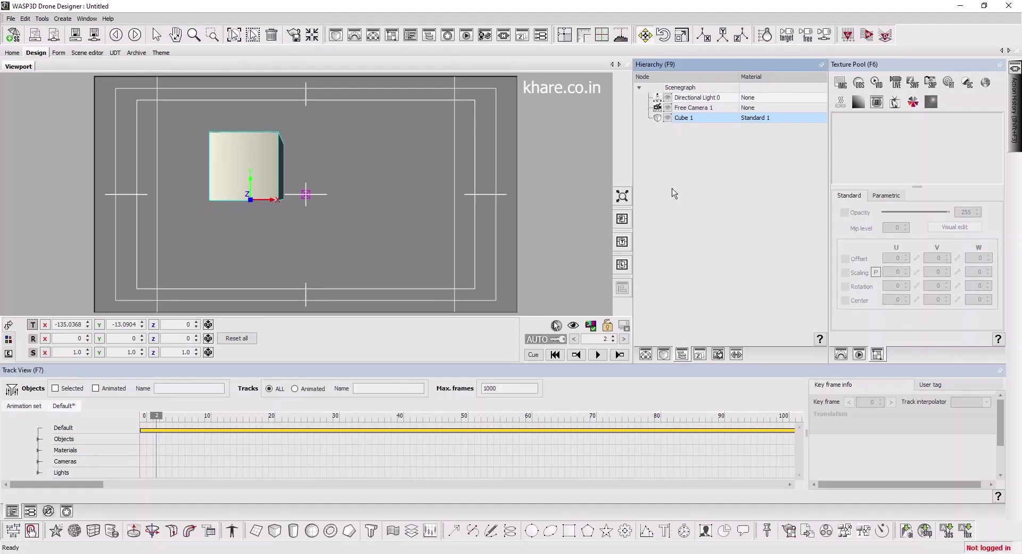
pyautogui.click(664, 356)
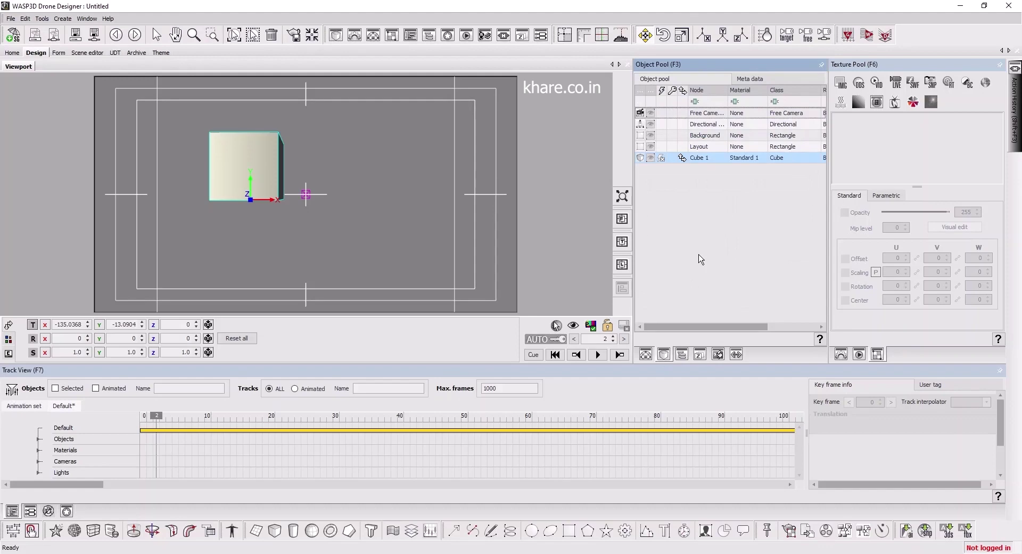
pyautogui.press('F9')
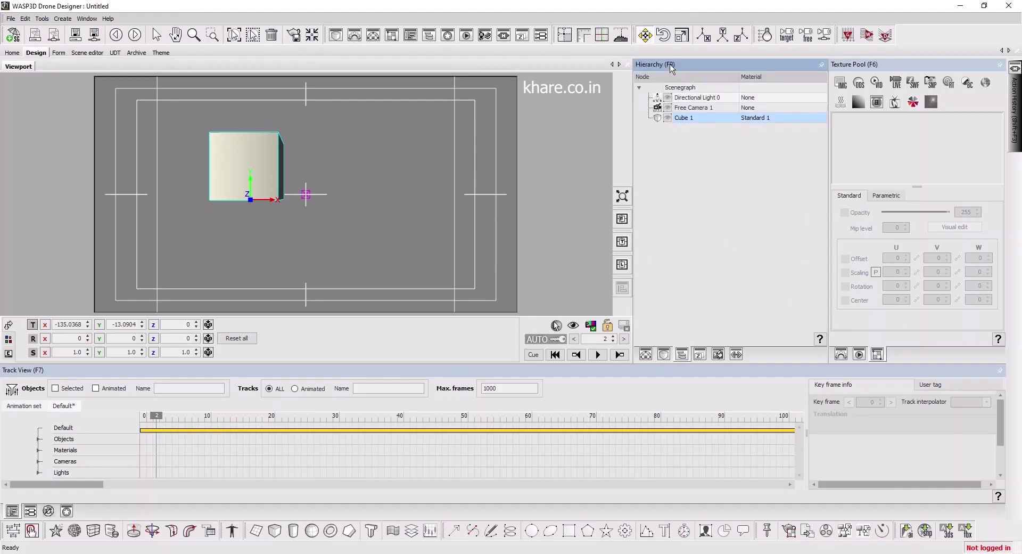
# Move the cube near centre and give material Standard 1 a bright red diffuse colour.
pyautogui.click(645, 354)
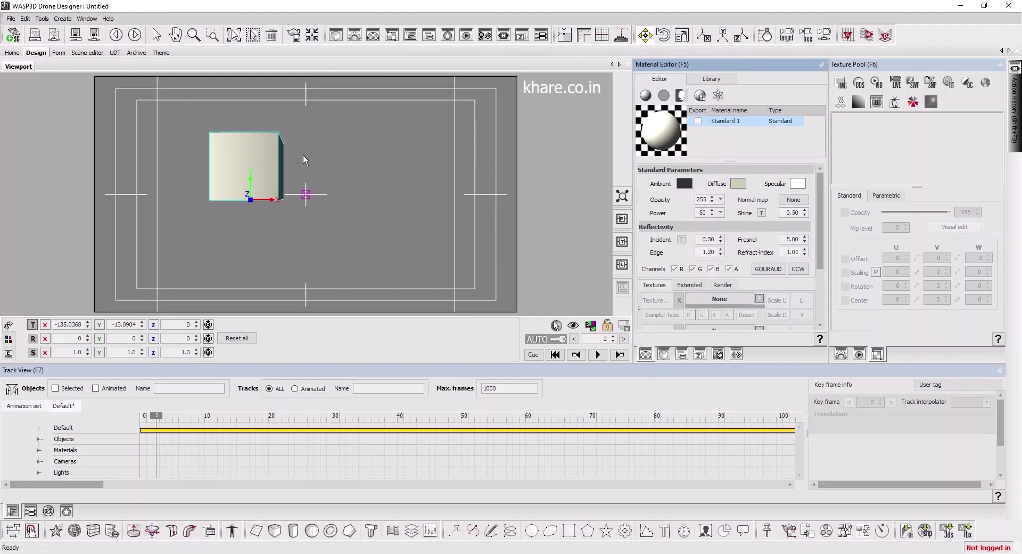
pyautogui.moveTo(238, 167); pyautogui.dragTo(301, 150)
pyautogui.click(732, 121)
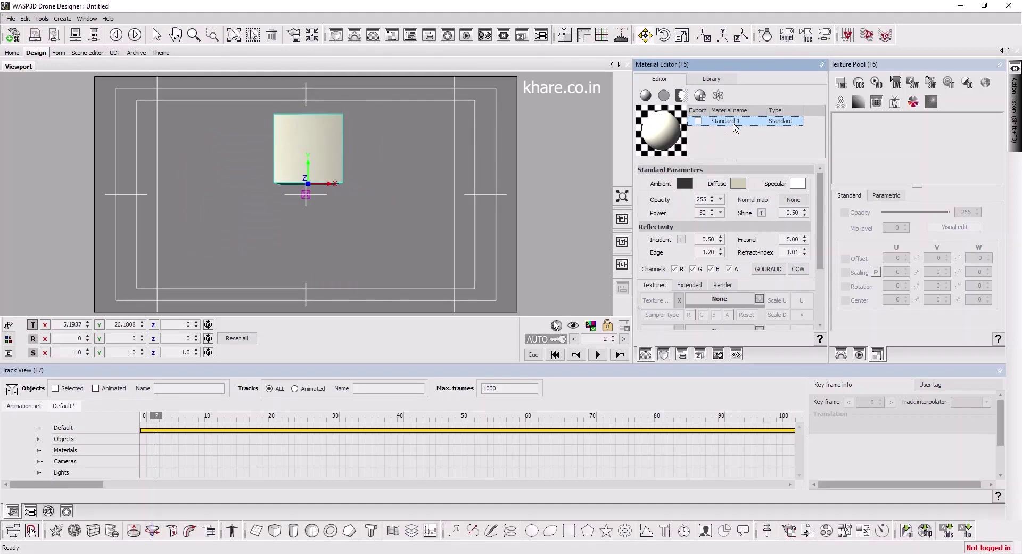
pyautogui.click(738, 184)
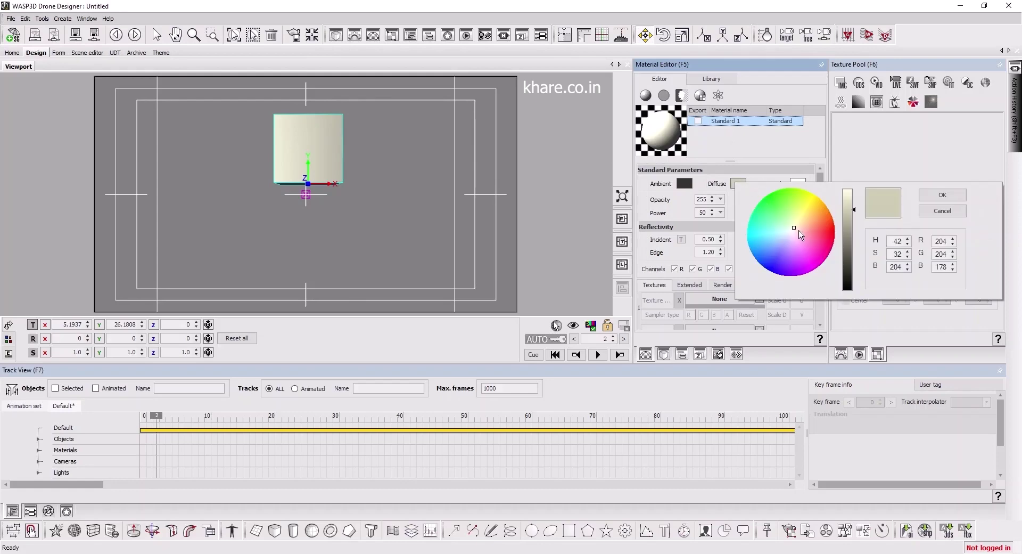
pyautogui.click(835, 235)
pyautogui.moveTo(846, 241); pyautogui.dragTo(854, 192)
pyautogui.click(942, 195)
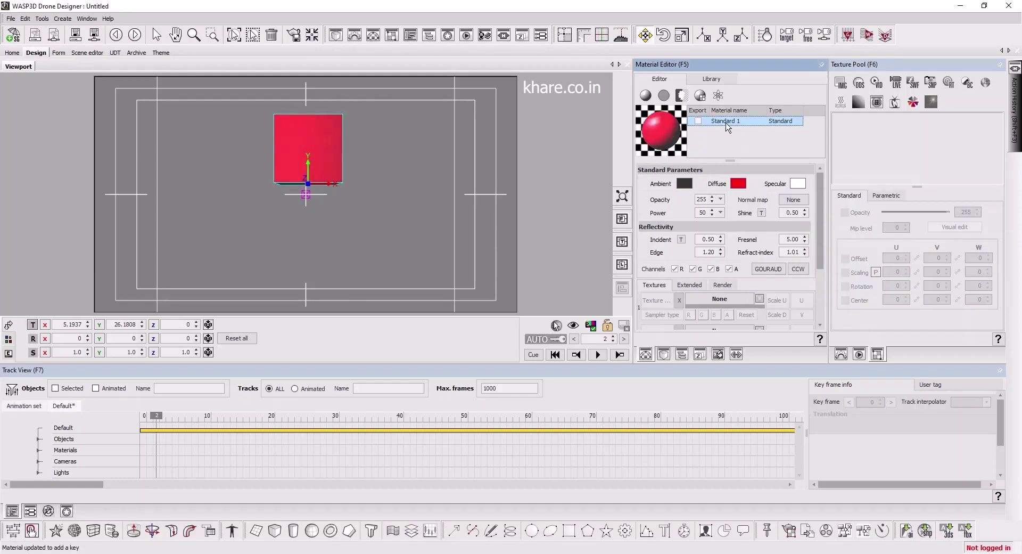
pyautogui.click(661, 358)
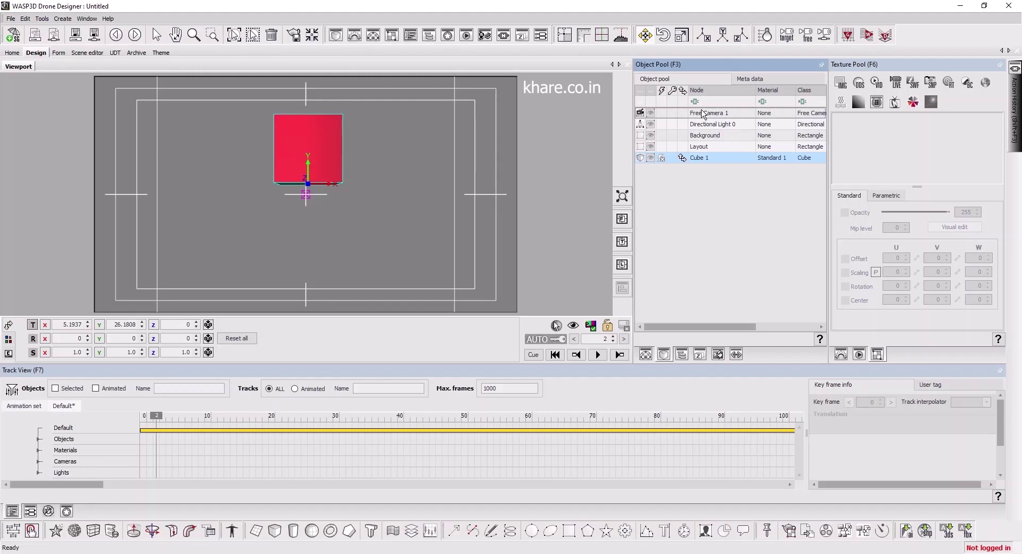
# Select each Object Pool node in turn, then toggle Cube 1's visibility off and on.
pyautogui.click(707, 158)
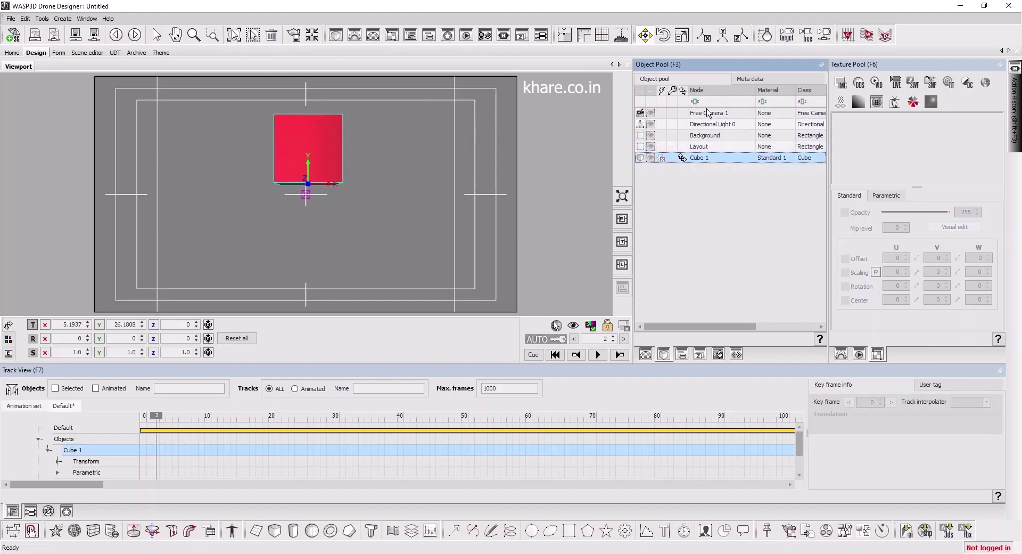
pyautogui.click(708, 114)
pyautogui.click(709, 125)
pyautogui.click(709, 136)
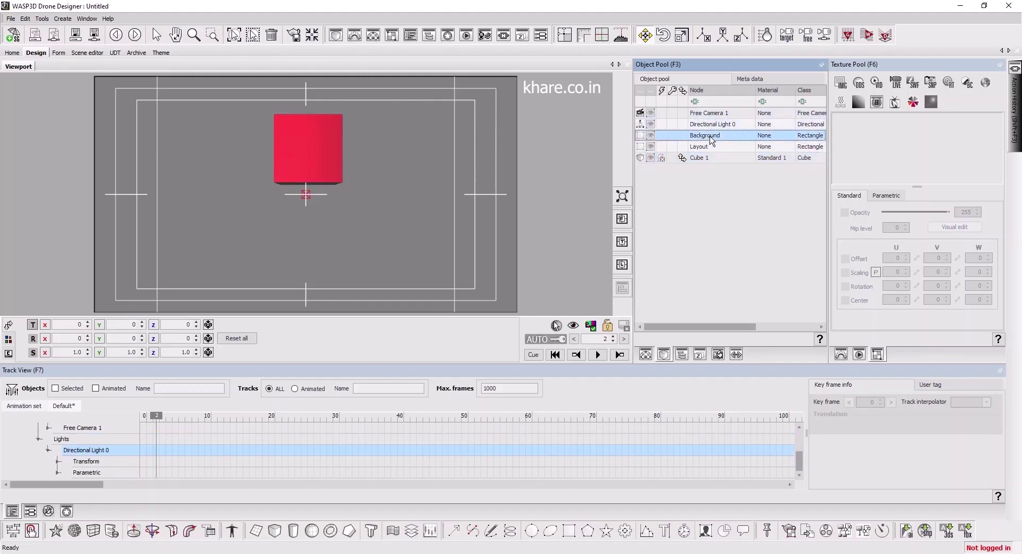
pyautogui.click(710, 147)
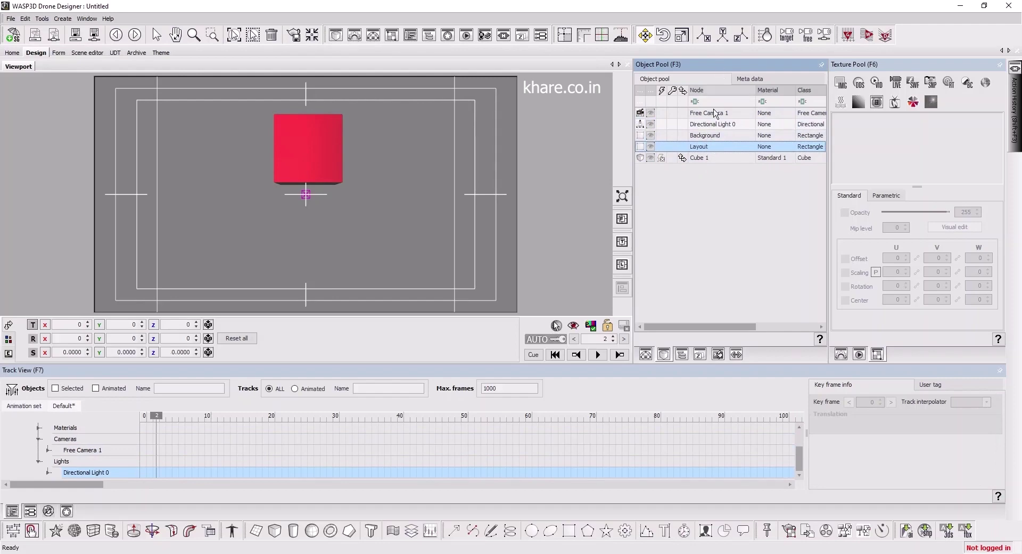
pyautogui.click(710, 158)
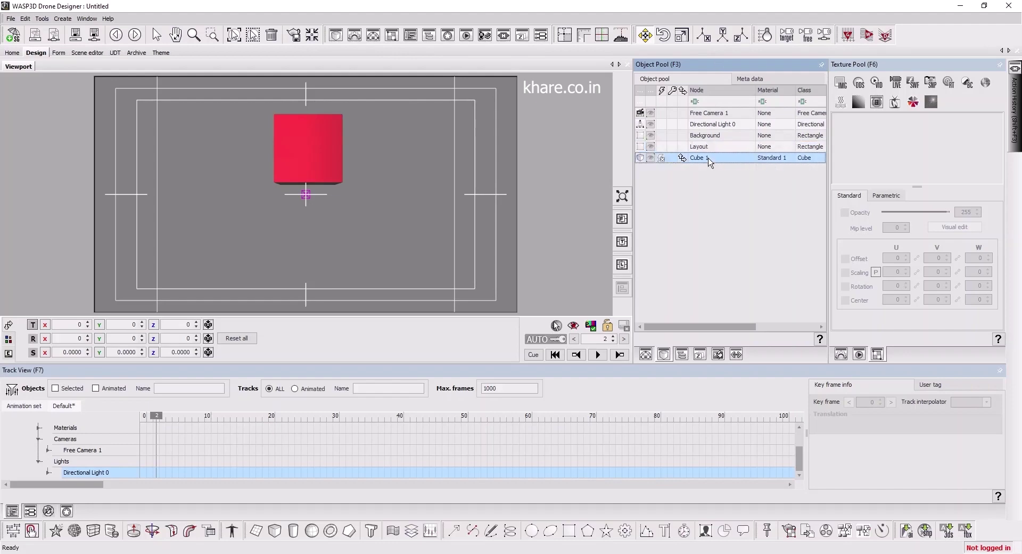
pyautogui.click(651, 159)
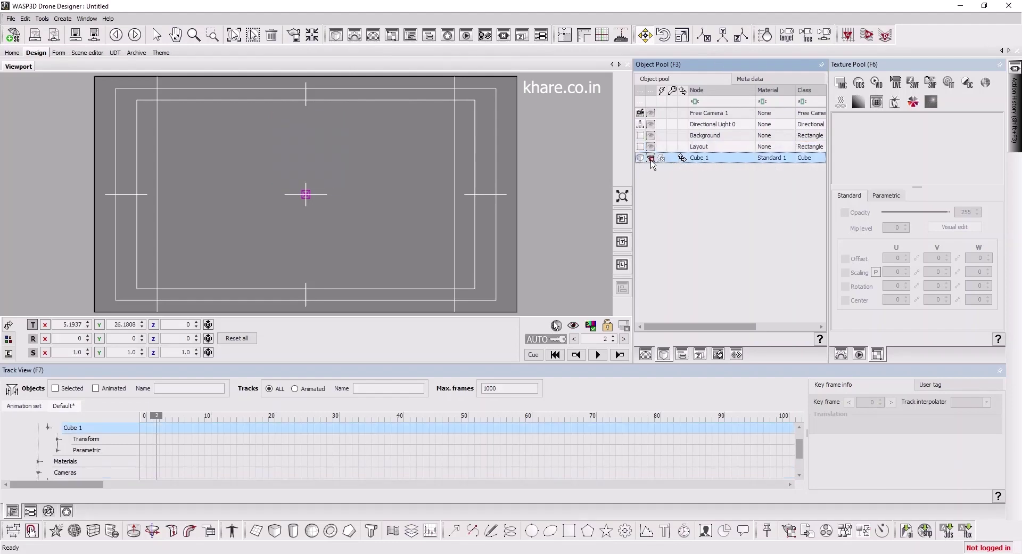
pyautogui.click(651, 158)
# In the hierarchy, collapse and re-expand Scenegraph, then select Free Camera 1 and Cube 1.
pyautogui.press('F9')
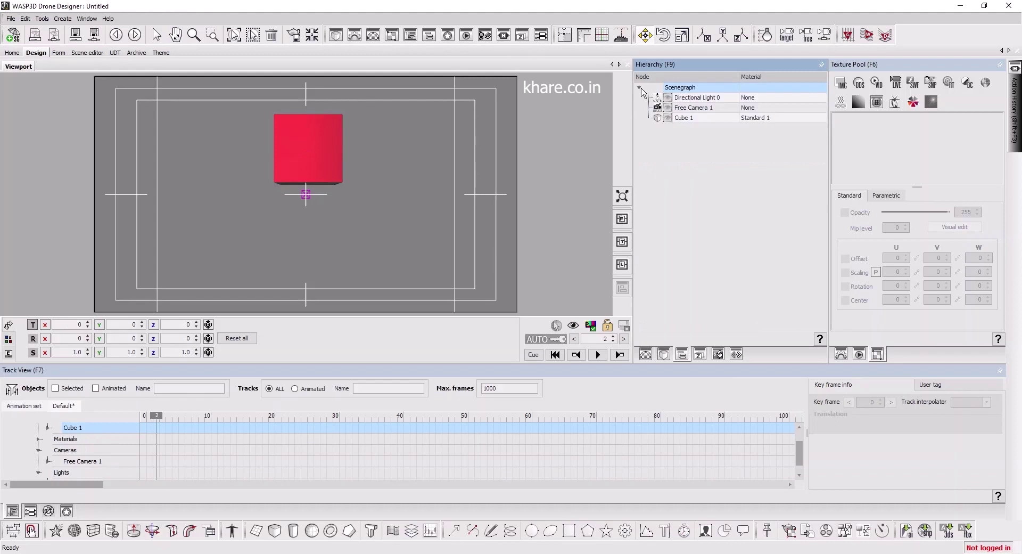
pyautogui.click(640, 88)
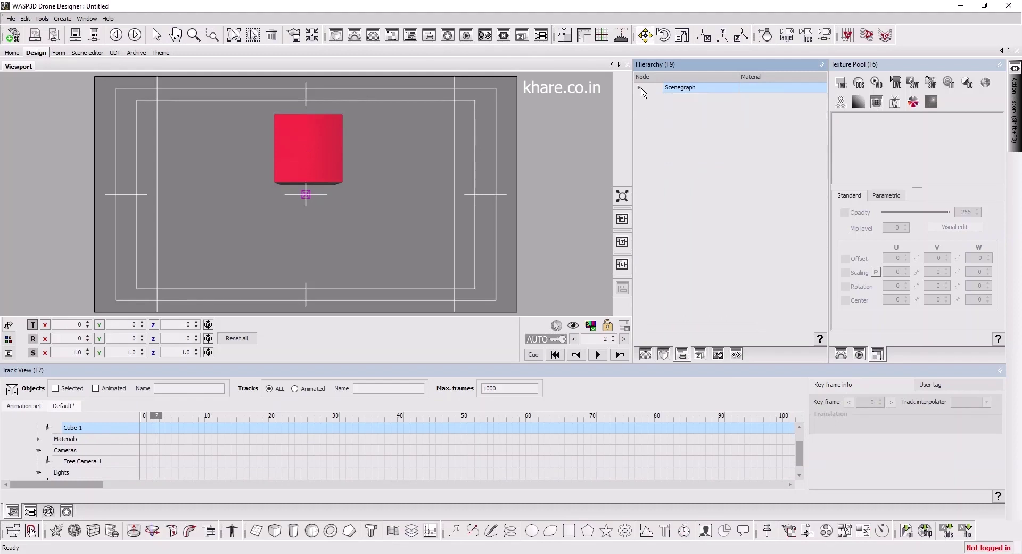
pyautogui.click(641, 88)
pyautogui.click(692, 107)
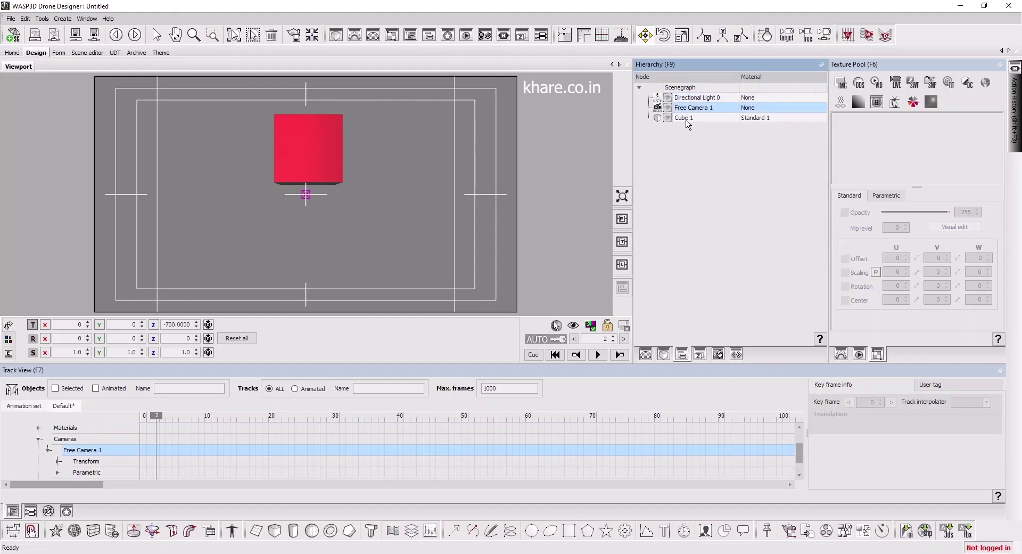
pyautogui.click(685, 119)
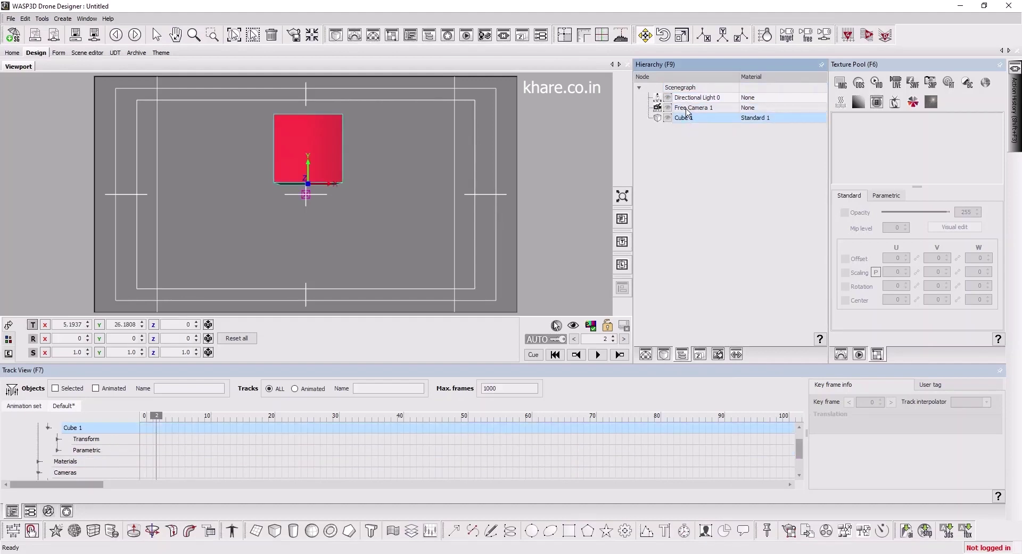
pyautogui.click(686, 109)
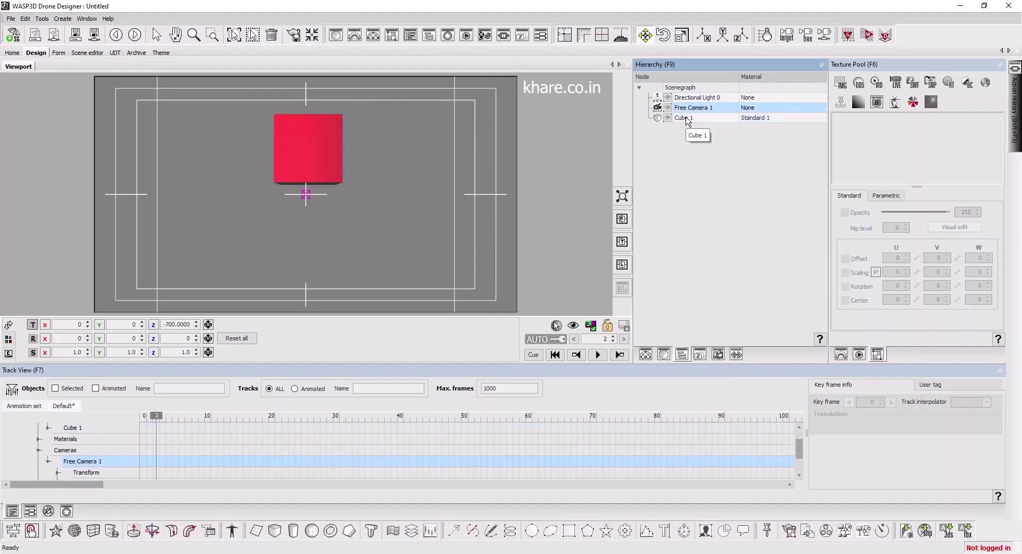
pyautogui.click(689, 118)
# Undo, view the camera's and then the cube's parameters, and drag the cube upper right.
pyautogui.hotkey('ctrl', 'z')
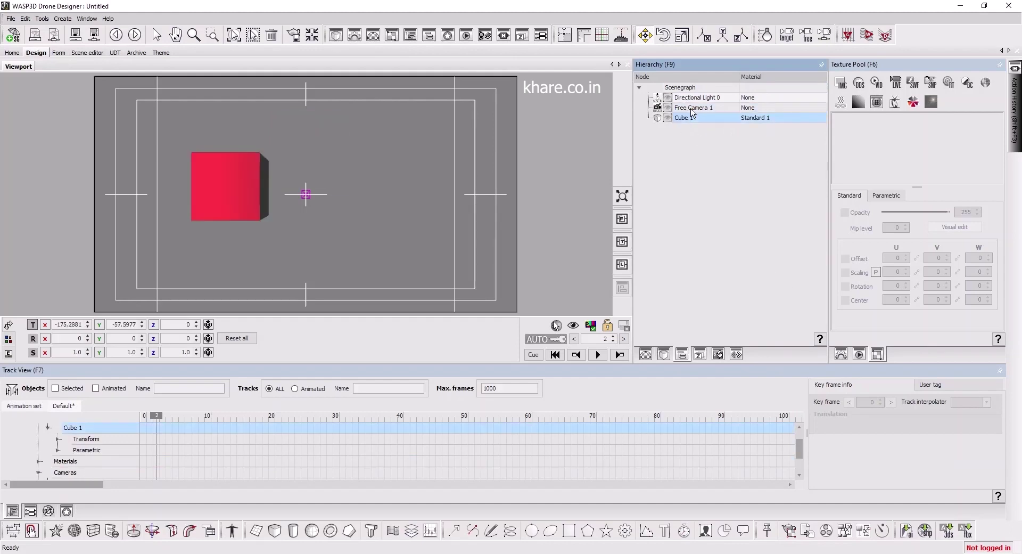
pyautogui.click(841, 354)
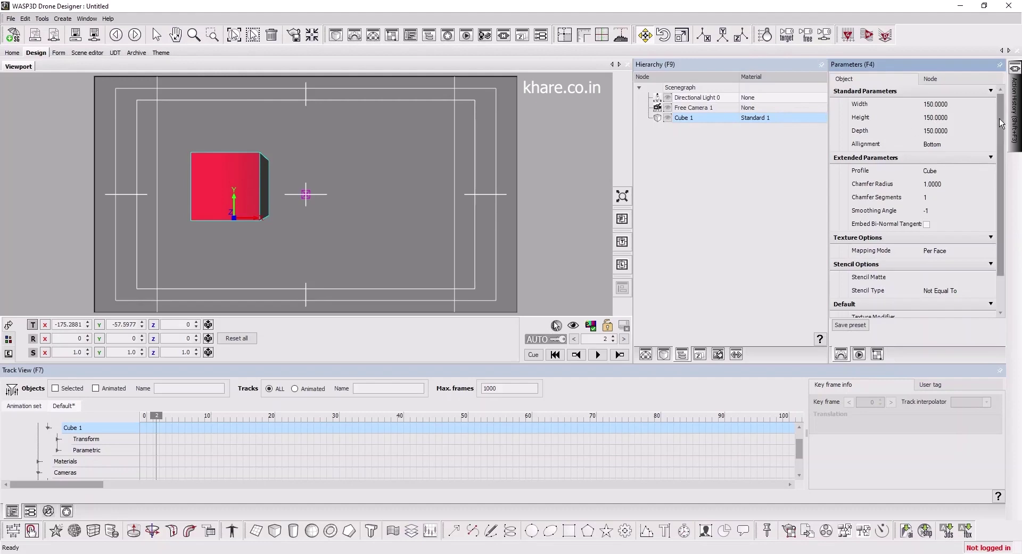
pyautogui.scroll(-1, 1001, 125)
pyautogui.scroll(1, 991, 117)
pyautogui.click(686, 107)
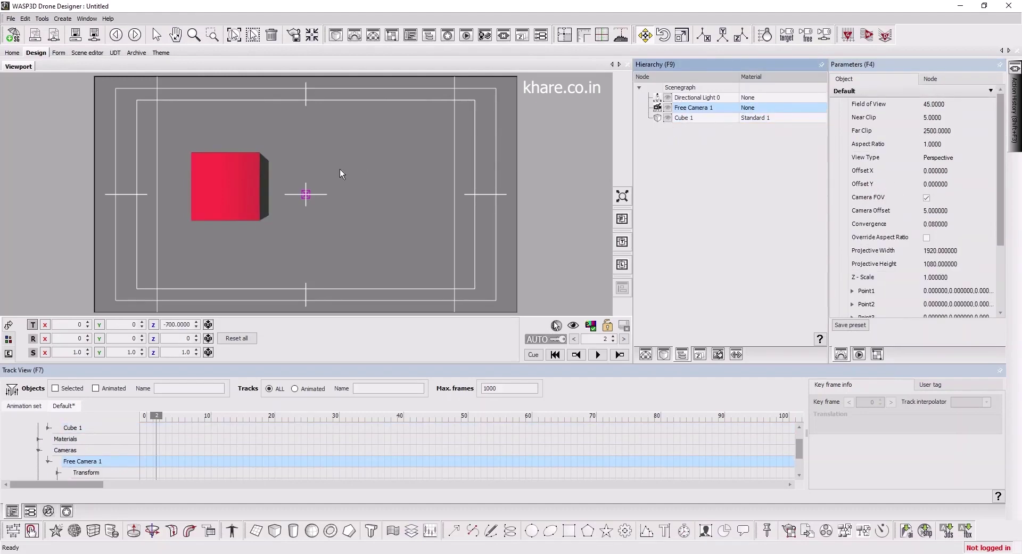
pyautogui.click(243, 176)
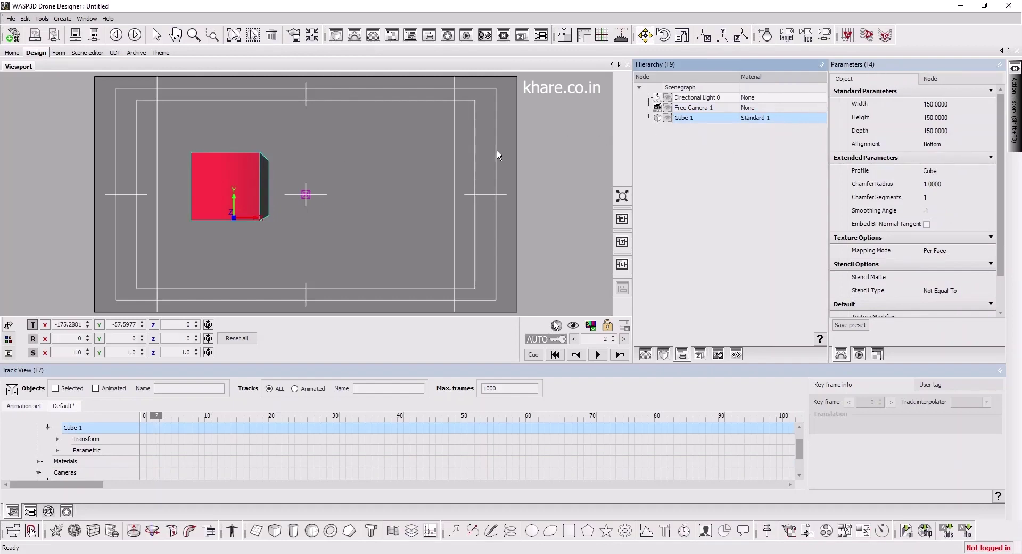
pyautogui.moveTo(249, 188); pyautogui.dragTo(375, 203)
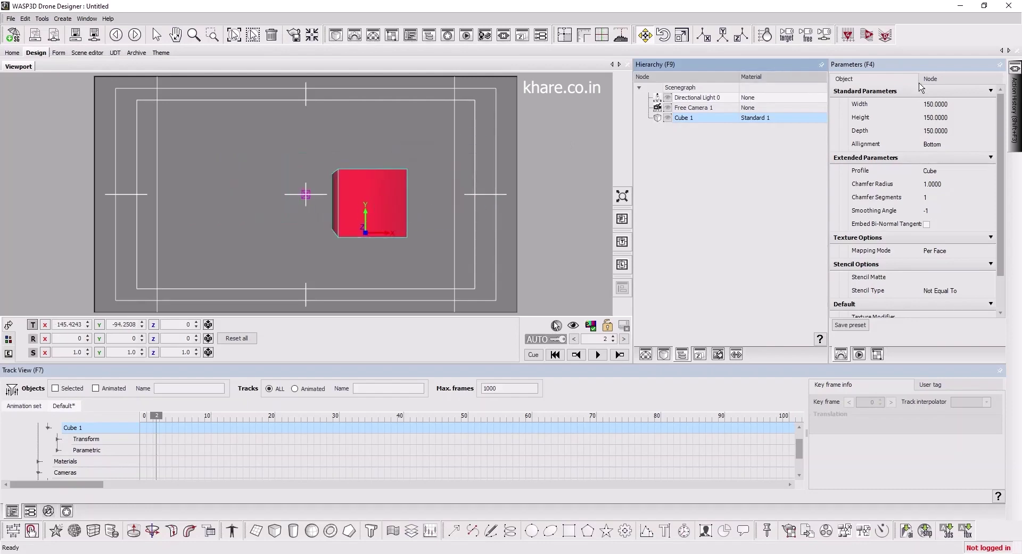
pyautogui.moveTo(383, 211); pyautogui.dragTo(394, 141)
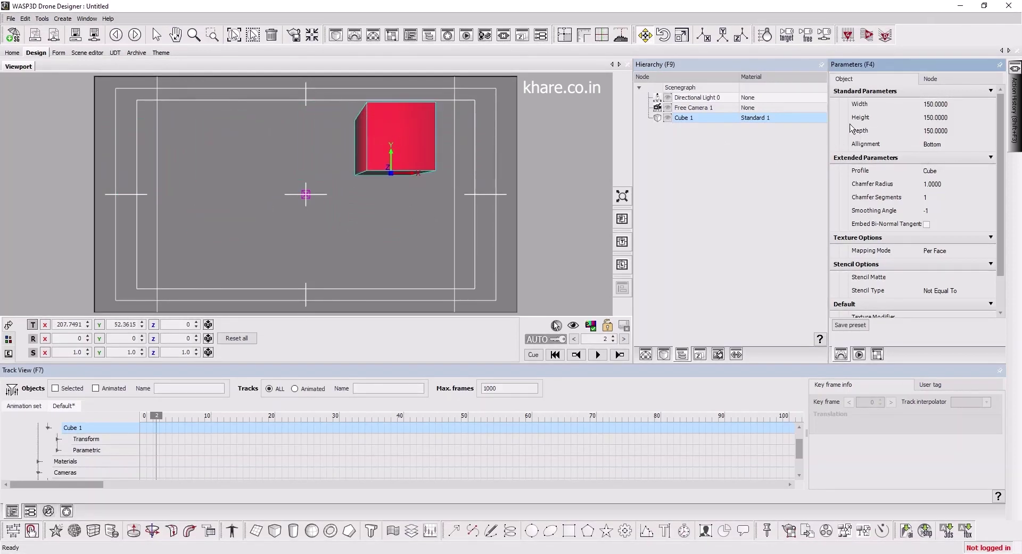
# Set the cube's Alignment to Centre.
pyautogui.click(932, 106)
pyautogui.scroll(5, 931, 106)
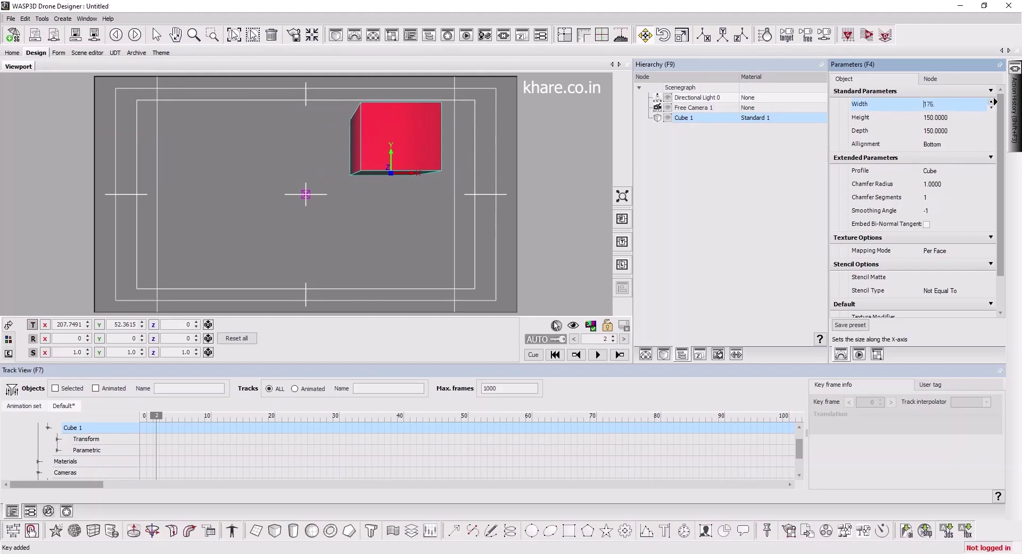
pyautogui.click(931, 118)
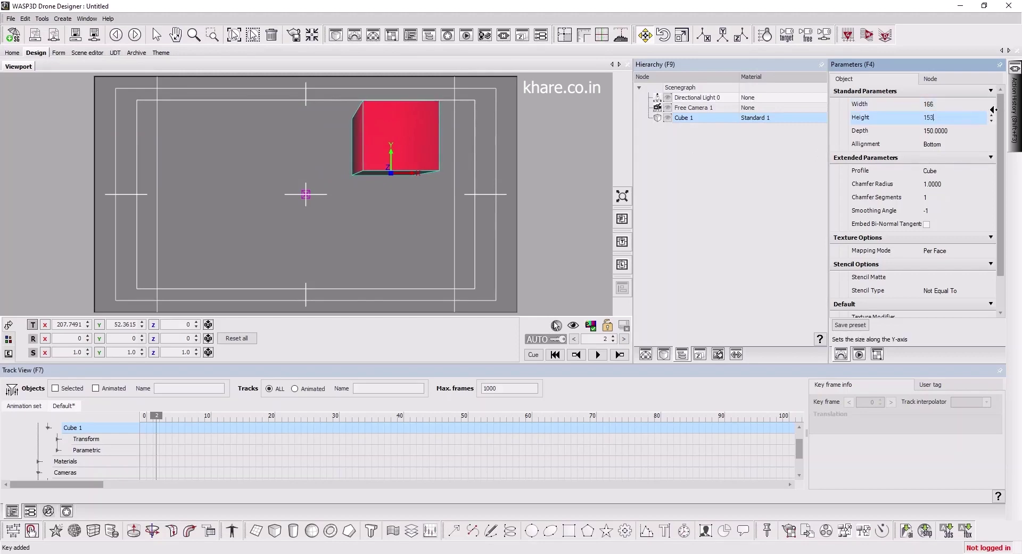
pyautogui.scroll(-2, 1001, 117)
pyautogui.click(939, 133)
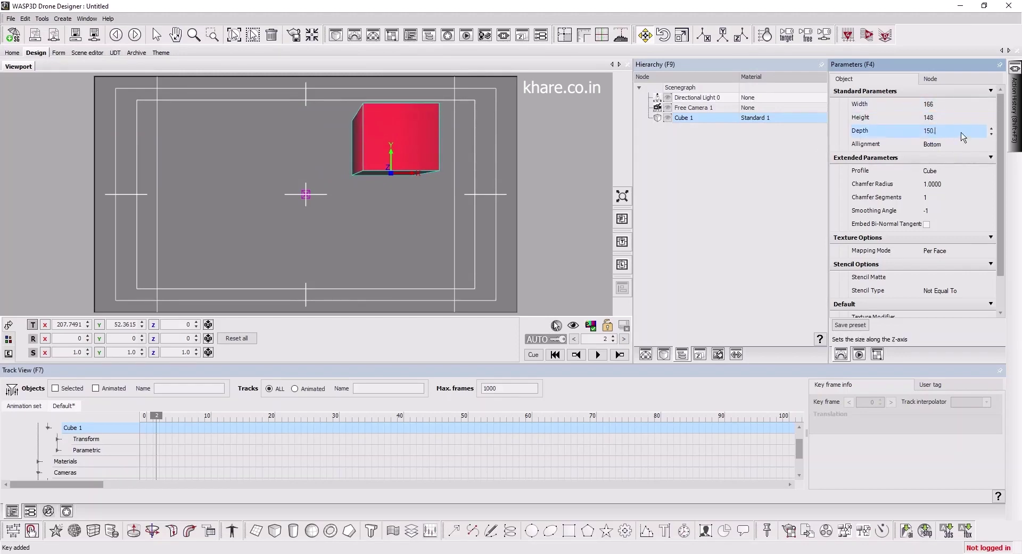
pyautogui.scroll(-8, 937, 138)
pyautogui.click(933, 145)
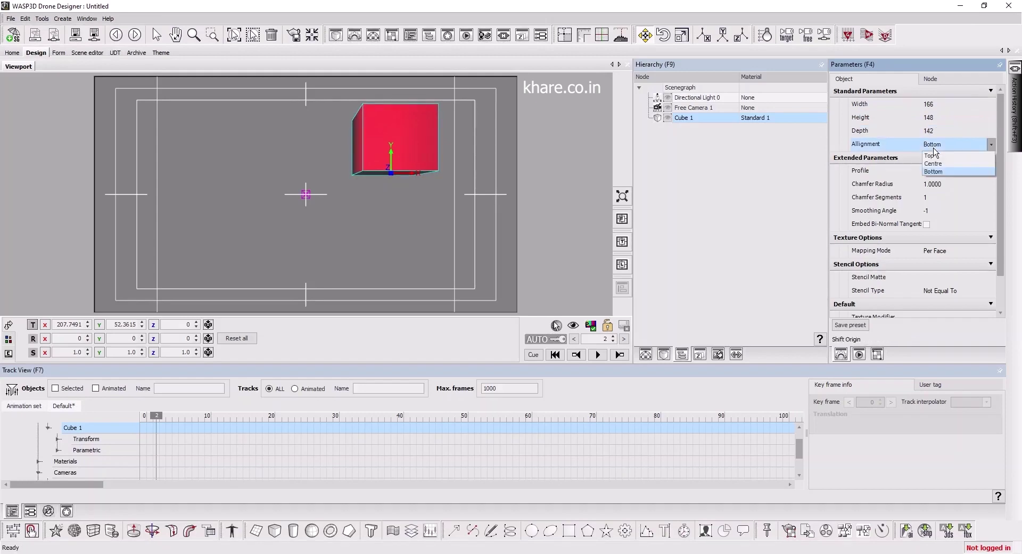
pyautogui.click(937, 165)
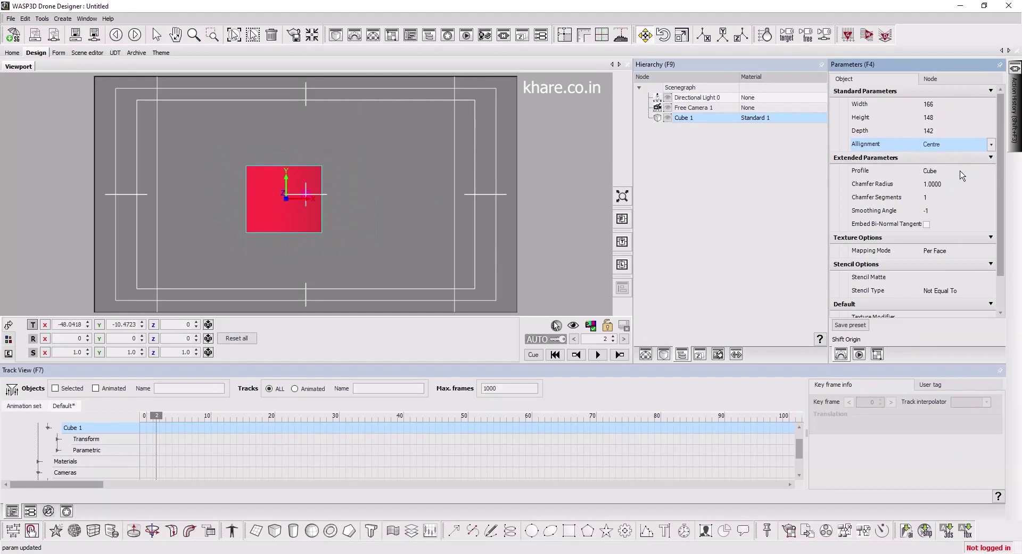
# Set the cube's Height to 180.
pyautogui.click(929, 131)
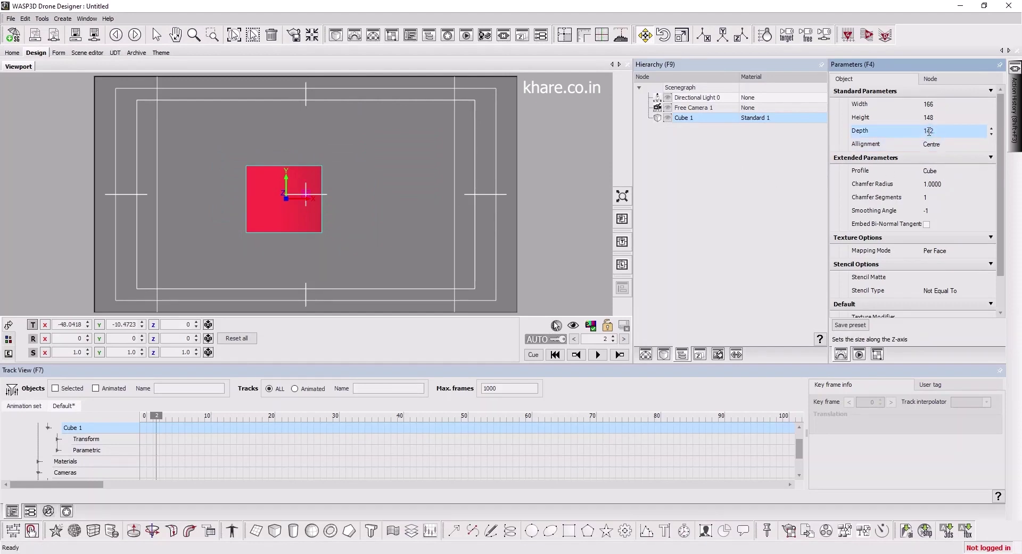
pyautogui.moveTo(932, 131); pyautogui.dragTo(985, 129)
pyautogui.click(936, 118)
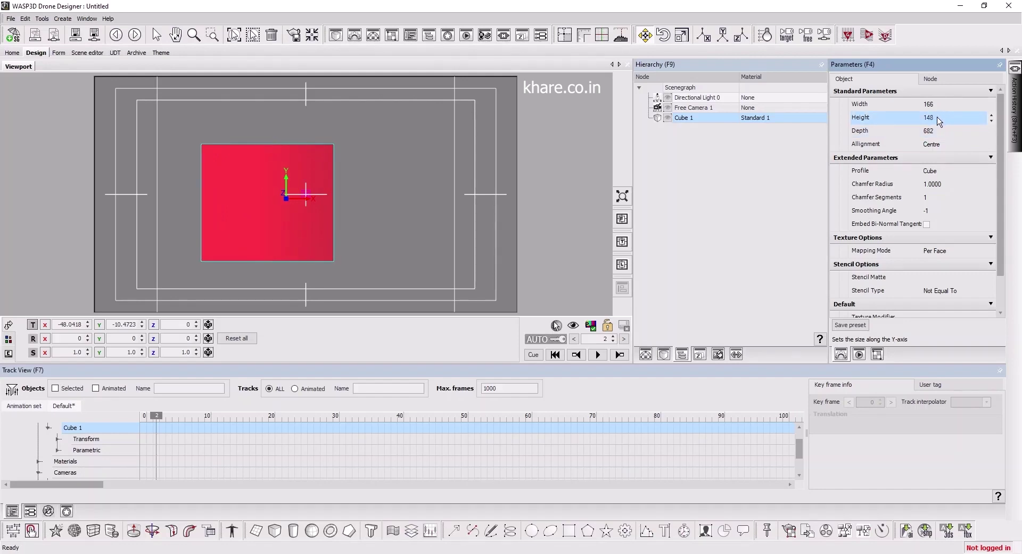
pyautogui.doubleClick(928, 118)
pyautogui.moveTo(927, 122); pyautogui.dragTo(907, 121)
pyautogui.moveTo(947, 118); pyautogui.dragTo(933, 117)
pyautogui.moveTo(936, 119)
pyautogui.mouseDown()
pyautogui.moveTo(933, 127)
pyautogui.moveTo(935, 114)
pyautogui.mouseUp()
pyautogui.write('180')
pyautogui.click(935, 105)
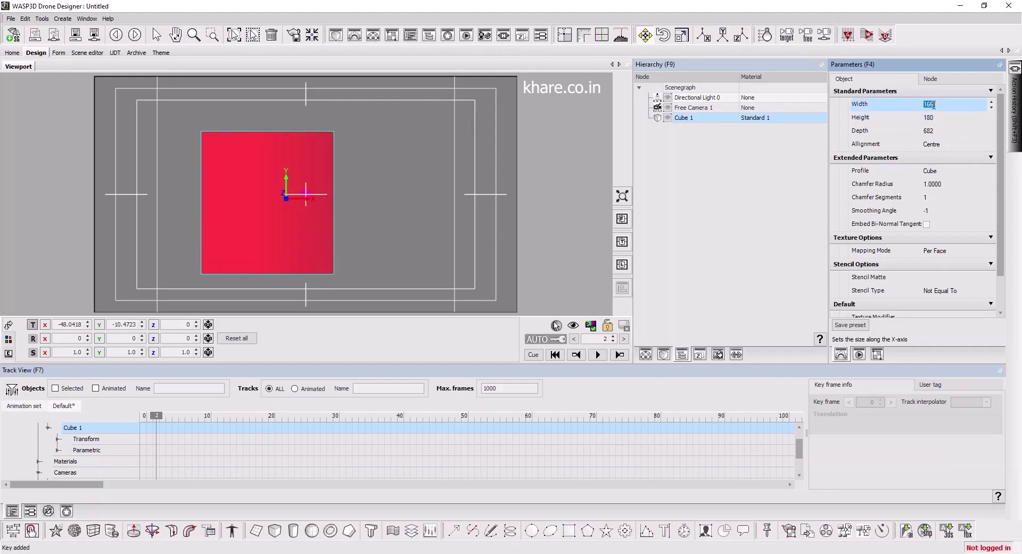
# Set the cube's Width to 150 and Depth to 150.
pyautogui.write('150')
pyautogui.click(929, 132)
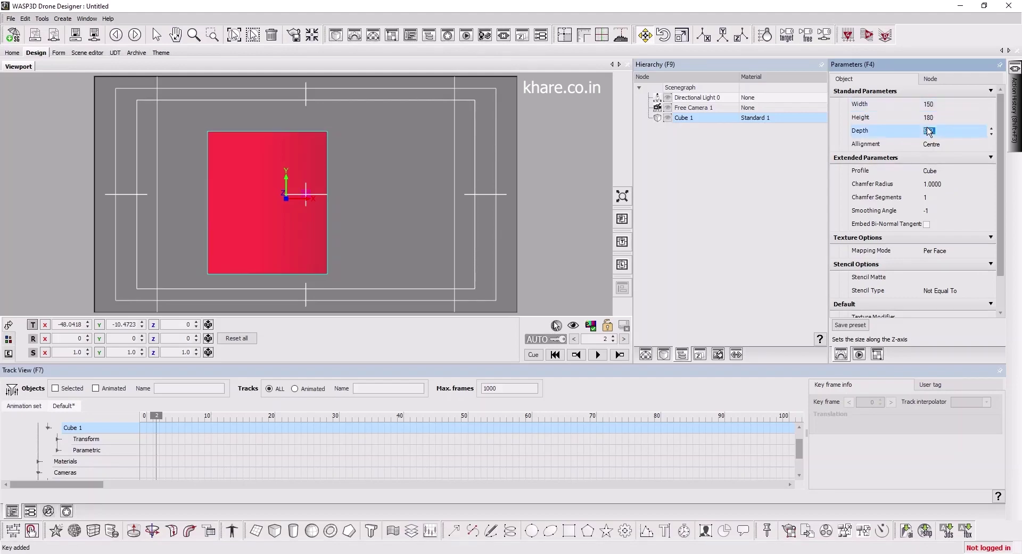
pyautogui.write('10.')
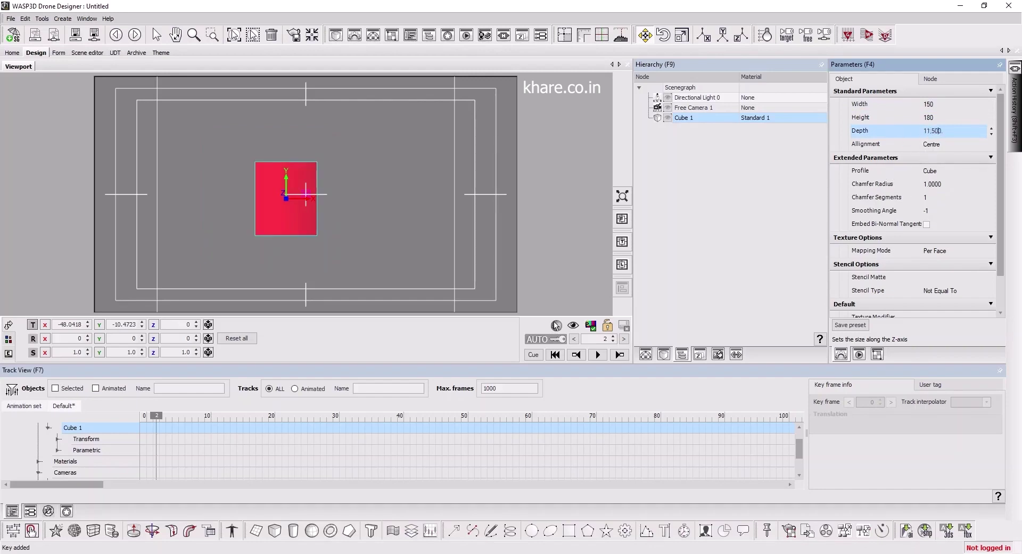
pyautogui.hotkey('ctrl', 'z')
pyautogui.press('Return')
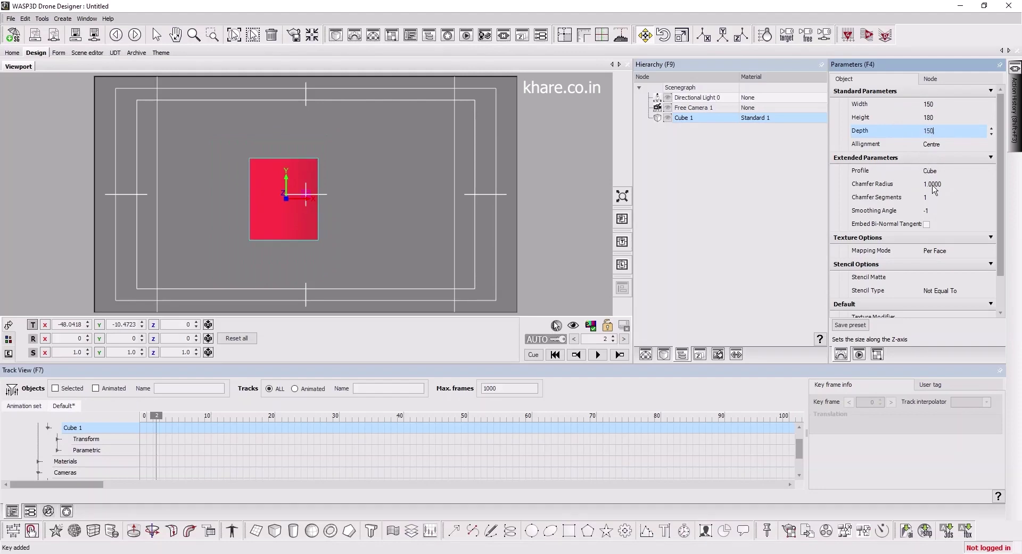
# Give the cube Chamfer Radius 25 and 5 Chamfer Segments, then move it up-left.
pyautogui.write('.')
pyautogui.moveTo(933, 189); pyautogui.dragTo(954, 184)
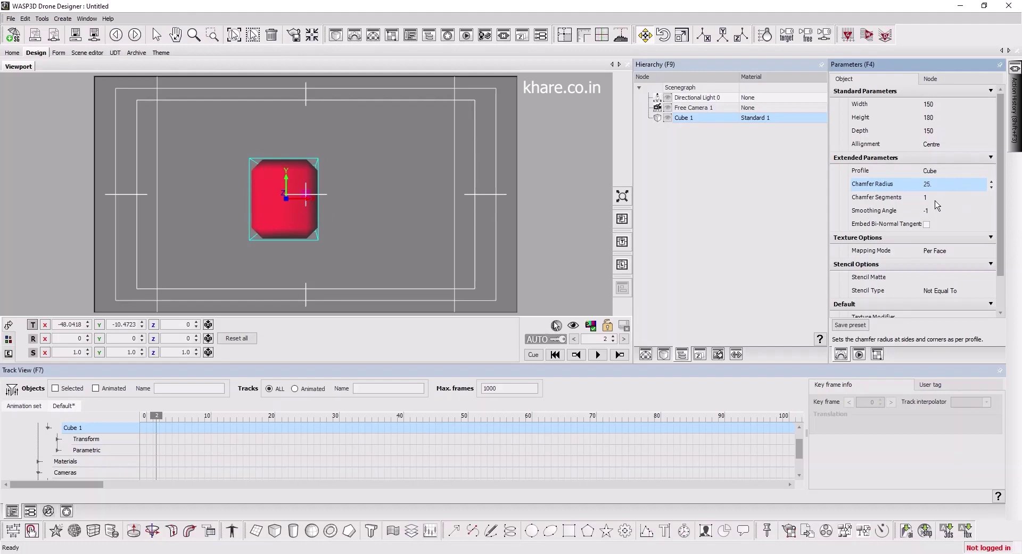
pyautogui.click(933, 200)
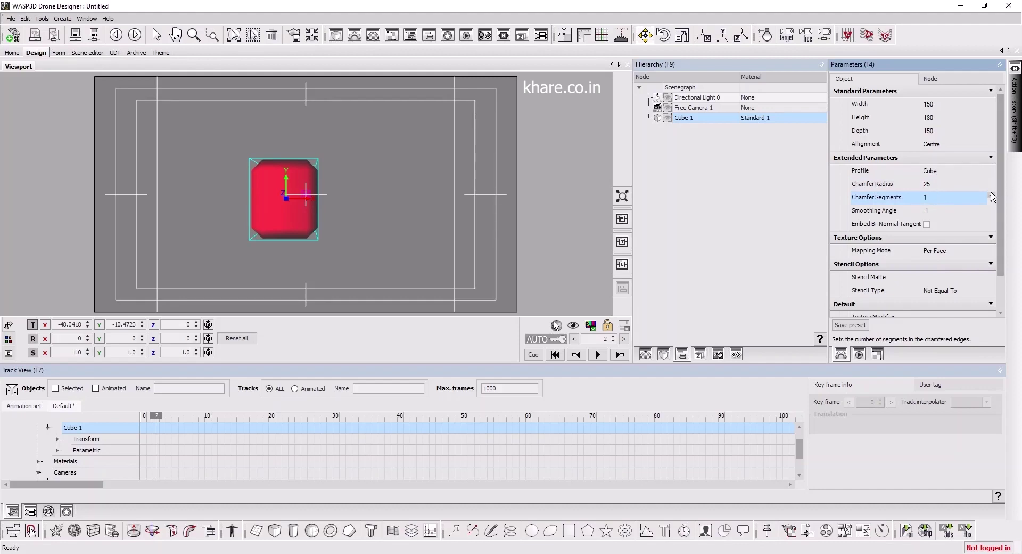
pyautogui.press('Up')
pyautogui.press('Up')
pyautogui.press('Up')
pyautogui.press('Up')
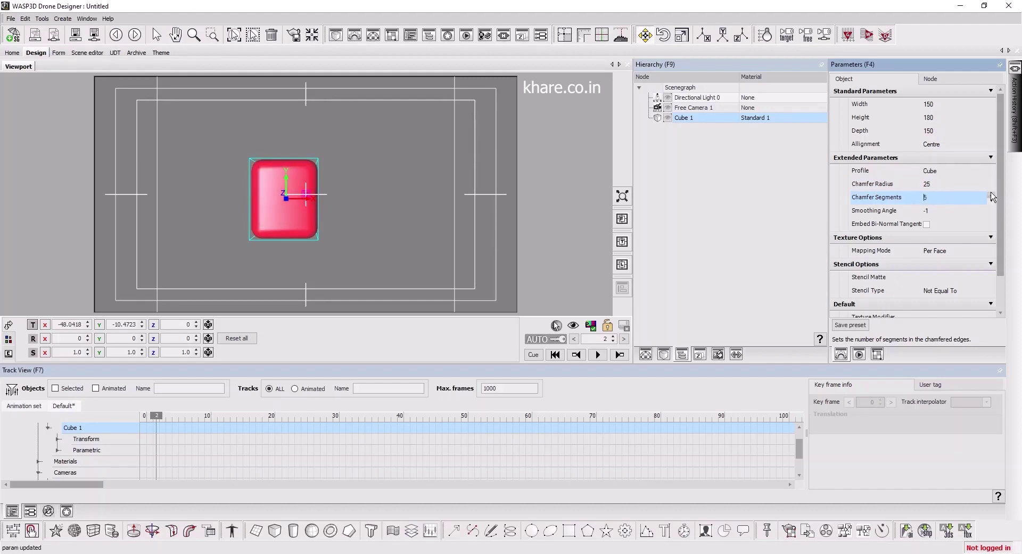
pyautogui.moveTo(266, 221); pyautogui.dragTo(233, 209)
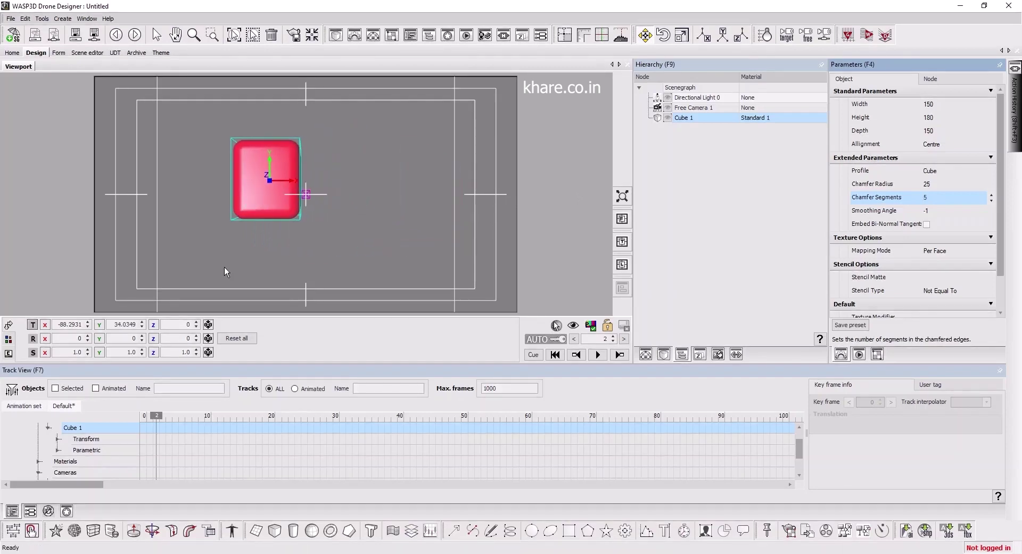
# Move the cube around, set its X position to 0 and reset Y.
pyautogui.click(687, 108)
pyautogui.click(695, 118)
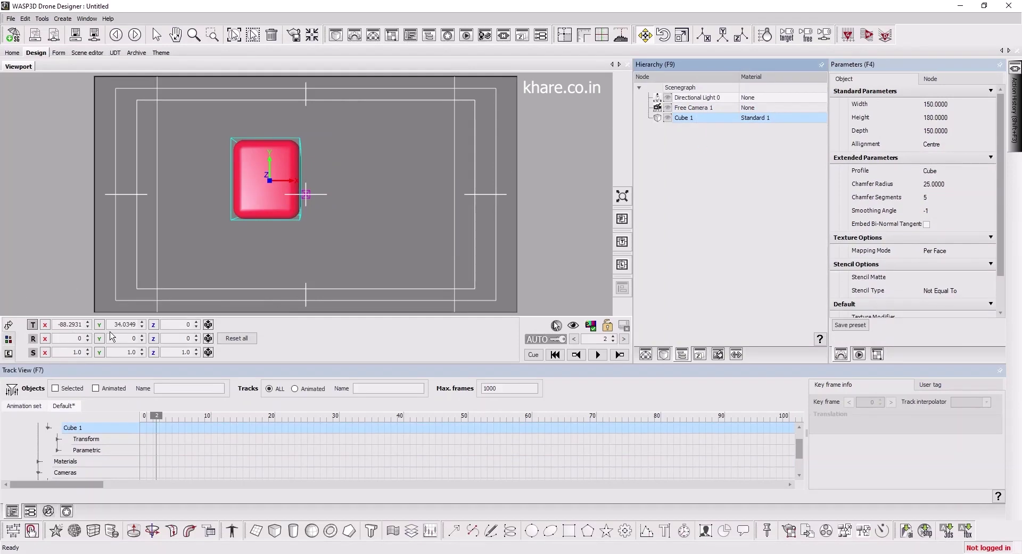
pyautogui.moveTo(264, 197)
pyautogui.mouseDown()
pyautogui.moveTo(405, 192)
pyautogui.moveTo(169, 158)
pyautogui.moveTo(165, 202)
pyautogui.mouseUp()
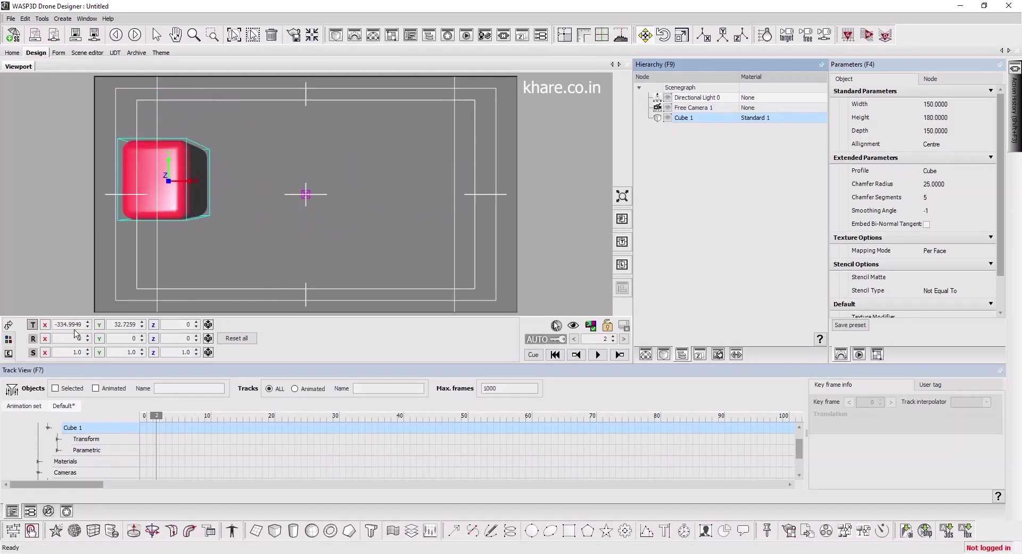
pyautogui.moveTo(65, 324); pyautogui.dragTo(212, 162)
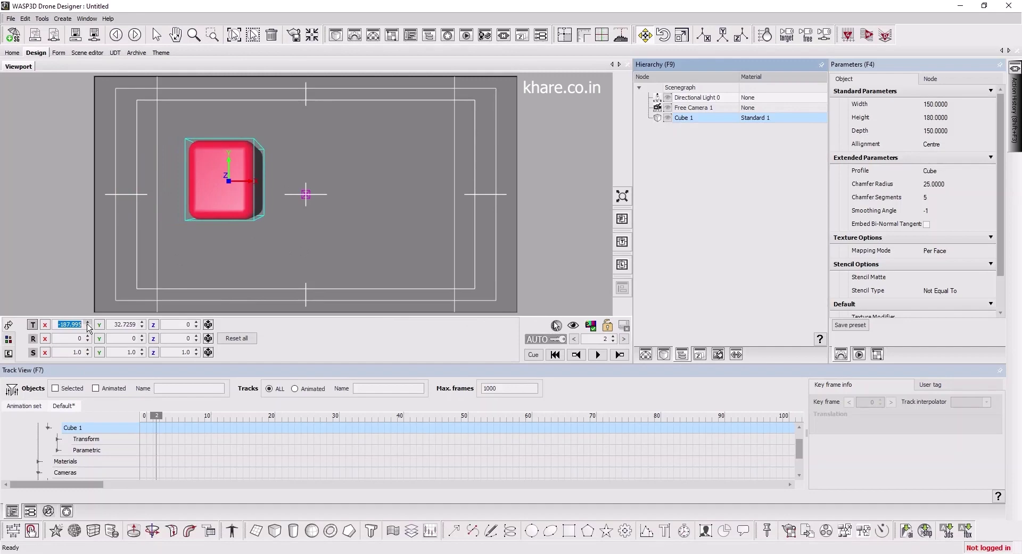
pyautogui.write('0')
pyautogui.press('Return')
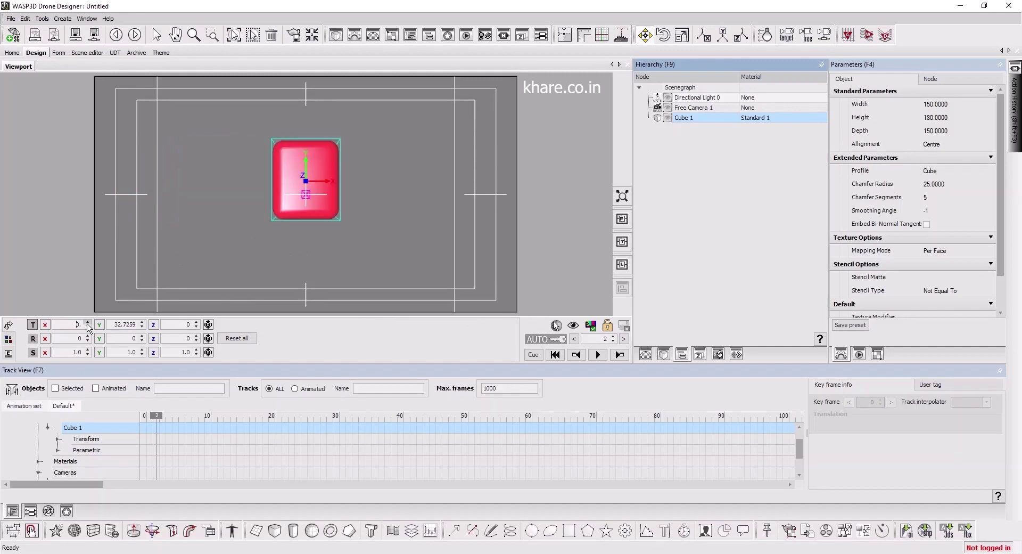
pyautogui.rightClick(142, 326)
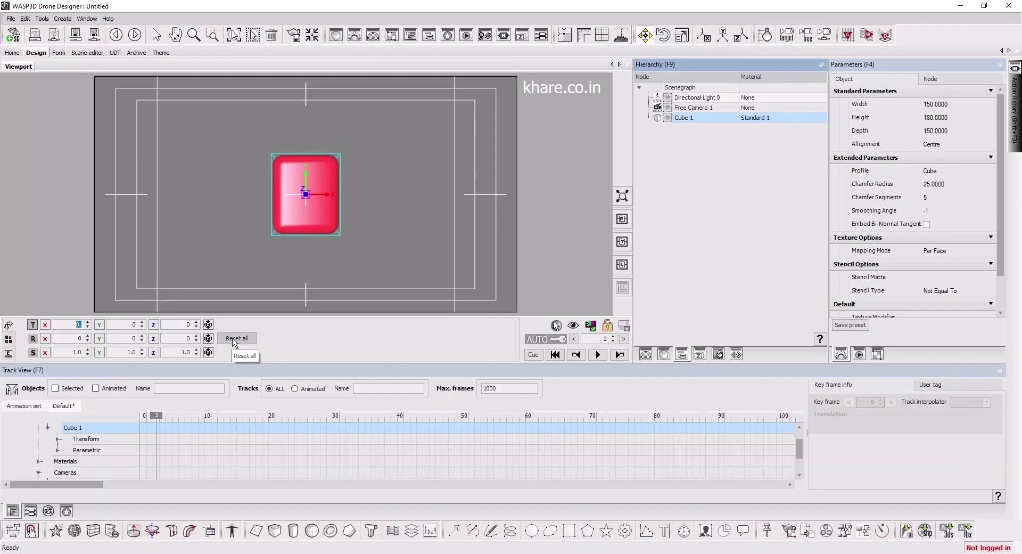
# Test transforms: move the cube, rotate it about Z, and set its Y scale to 1.2.
pyautogui.moveTo(283, 222); pyautogui.dragTo(439, 292)
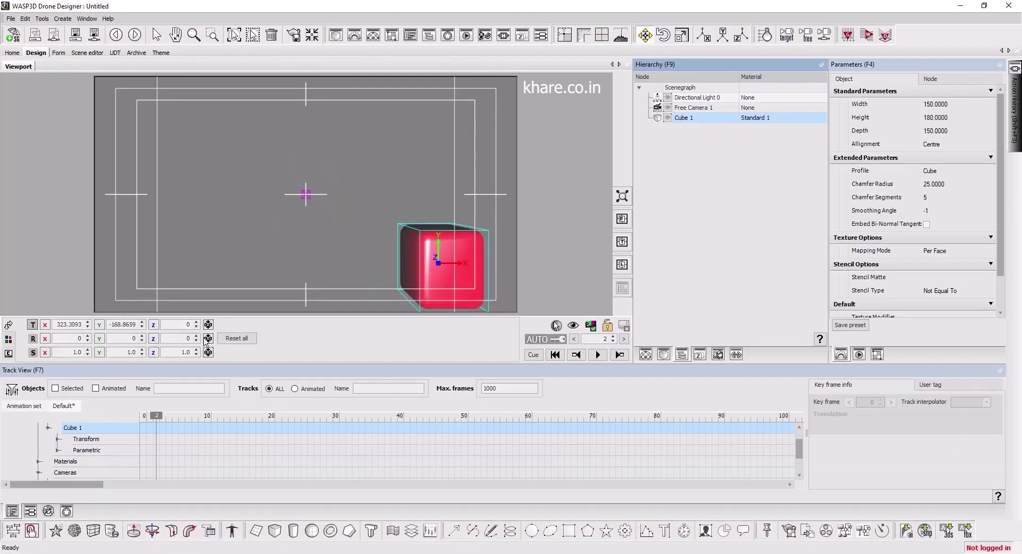
pyautogui.moveTo(197, 339); pyautogui.dragTo(729, 234)
pyautogui.moveTo(494, 282); pyautogui.dragTo(400, 213)
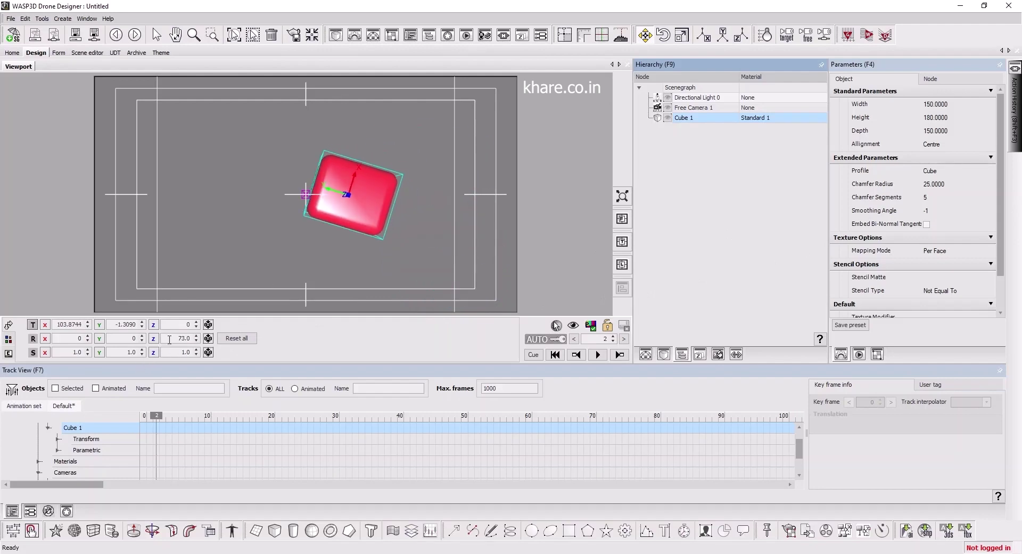
pyautogui.write('102.')
pyautogui.click(130, 352)
pyautogui.write('2.2')
pyautogui.press('Return')
pyautogui.press('Delete')
pyautogui.write('1')
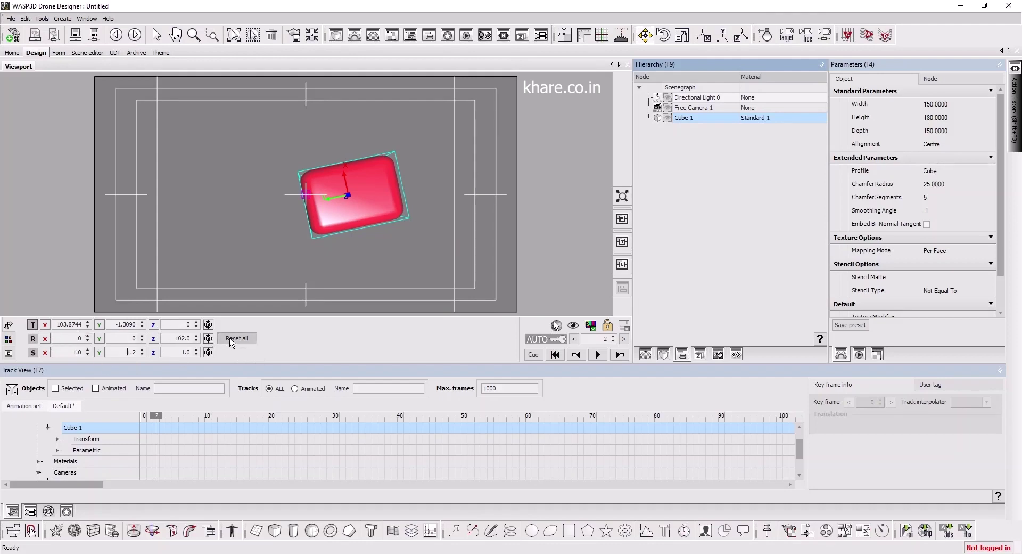
# Reset all the cube's transforms, undo a test Y rotation, and move it left of centre.
pyautogui.click(235, 338)
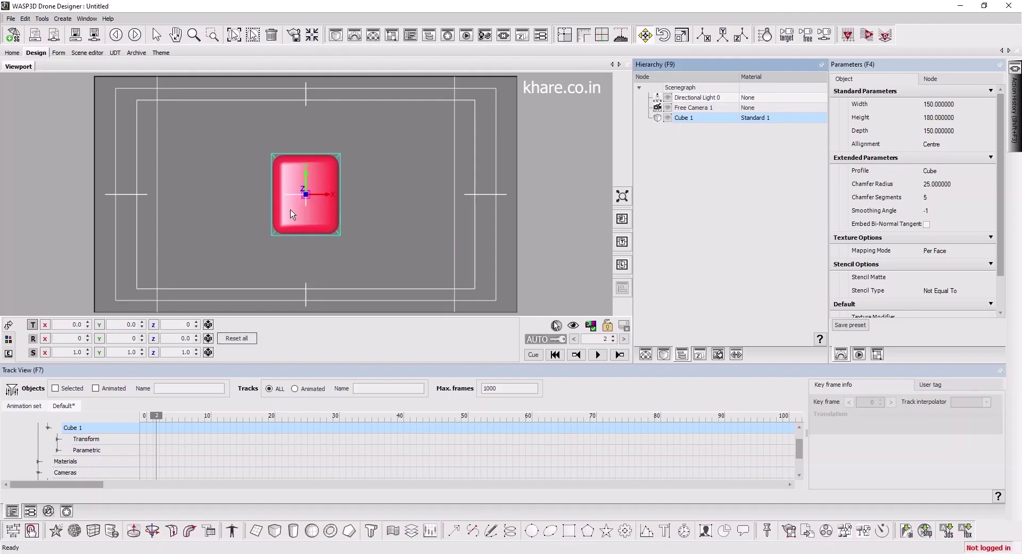
pyautogui.moveTo(122, 339)
pyautogui.mouseDown()
pyautogui.moveTo(80, 342)
pyautogui.moveTo(131, 336)
pyautogui.mouseUp()
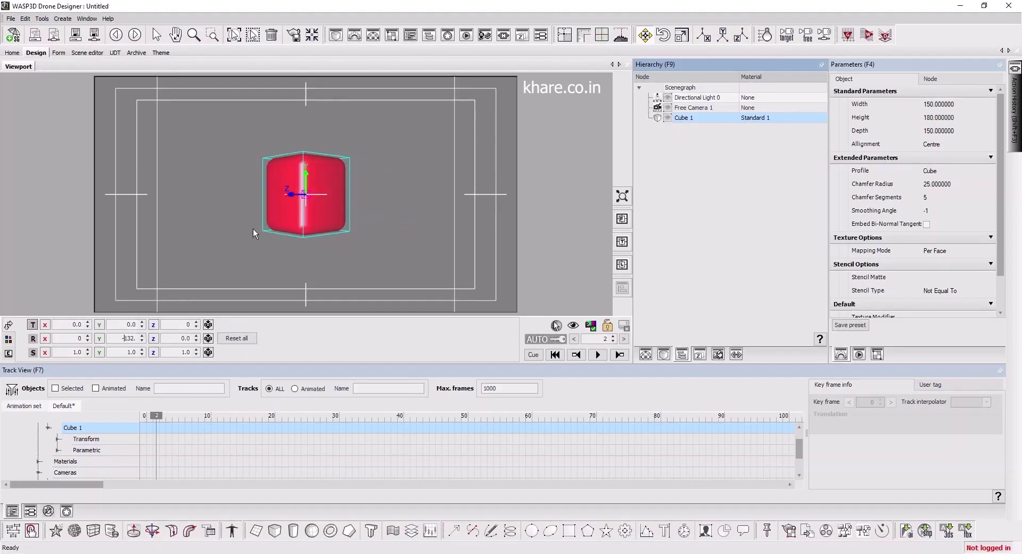
pyautogui.rightClick(141, 341)
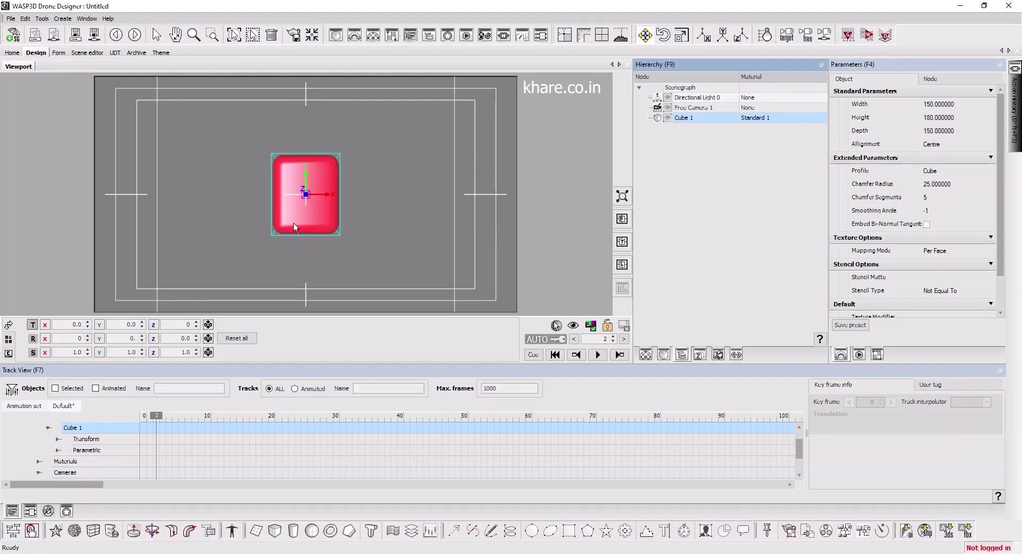
pyautogui.moveTo(308, 222); pyautogui.dragTo(221, 208)
# Add a sphere, move it up and to the right, and hide it.
pyautogui.click(311, 531)
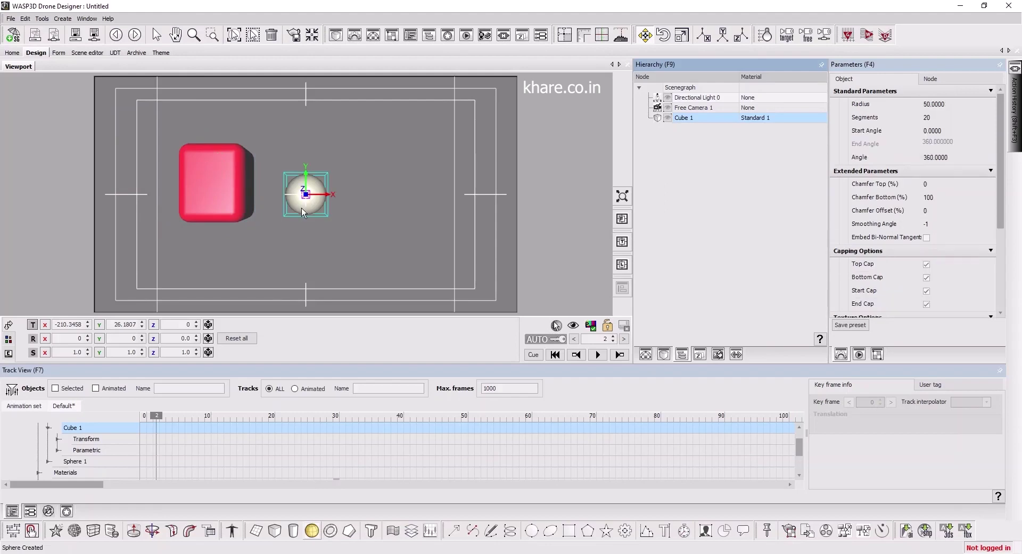
pyautogui.moveTo(302, 208); pyautogui.dragTo(344, 184)
pyautogui.click(669, 129)
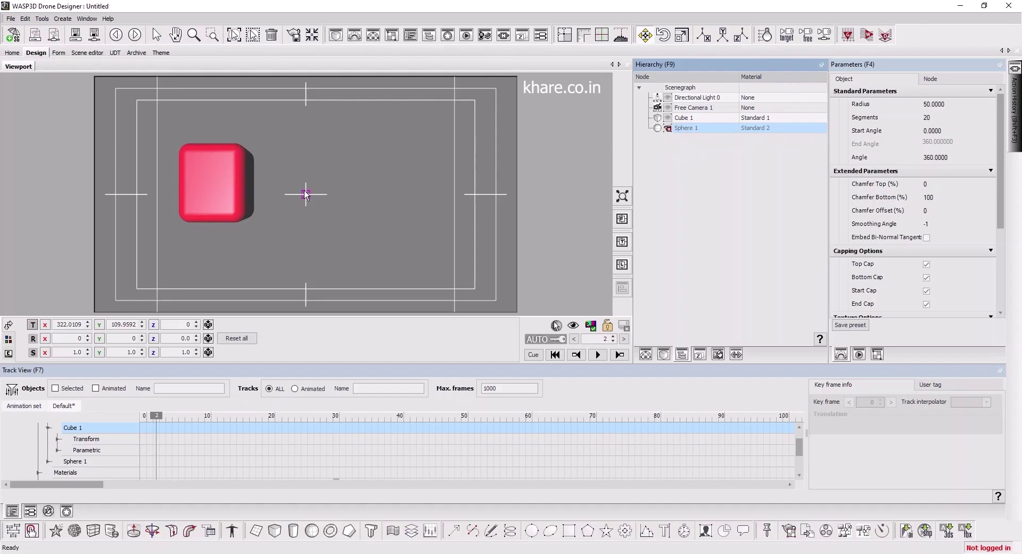
# Select Sphere 1 to list its tracks, toggle its visibility, and reposition it upper right.
pyautogui.click(669, 130)
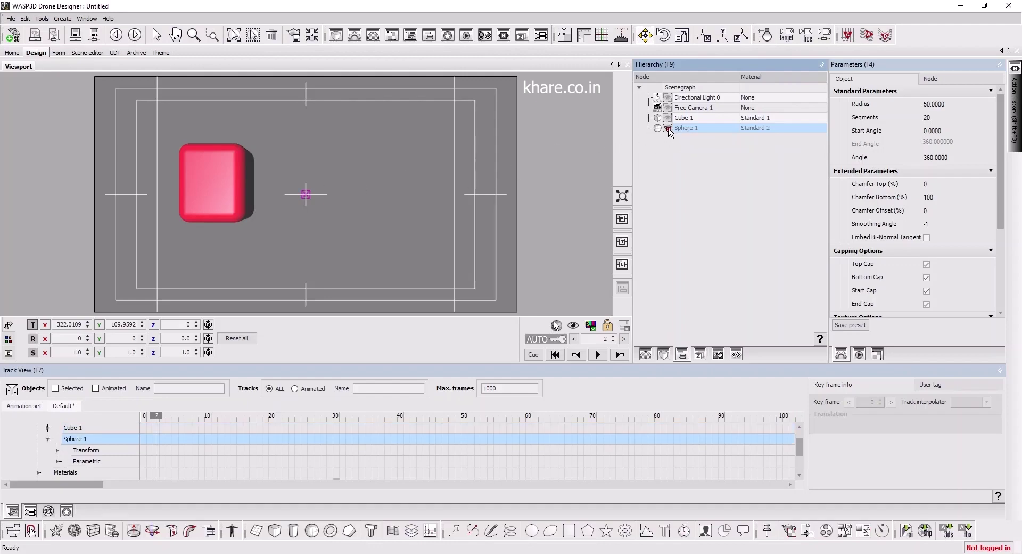
pyautogui.click(669, 130)
pyautogui.click(670, 130)
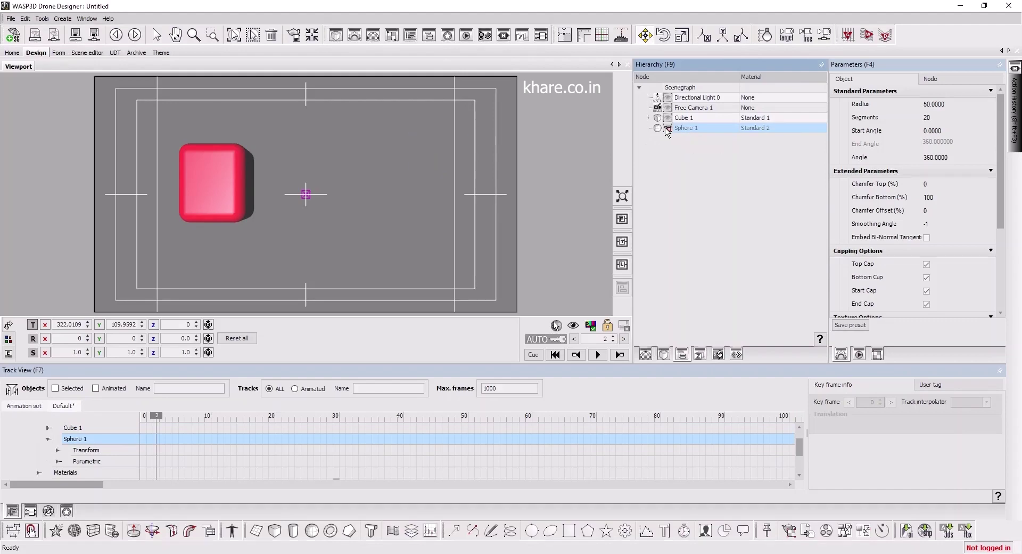
pyautogui.click(669, 130)
pyautogui.moveTo(436, 166); pyautogui.dragTo(349, 182)
pyautogui.click(669, 130)
pyautogui.click(670, 130)
pyautogui.click(573, 326)
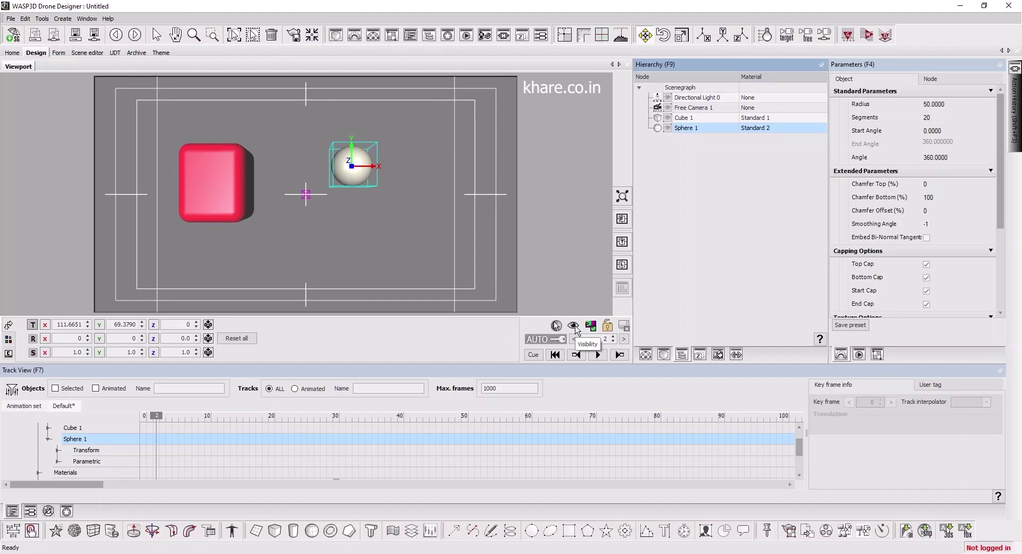
# Move the sphere below-left of centre, trial playback, and return the timeline to frame 0.
pyautogui.moveTo(337, 180); pyautogui.dragTo(278, 230)
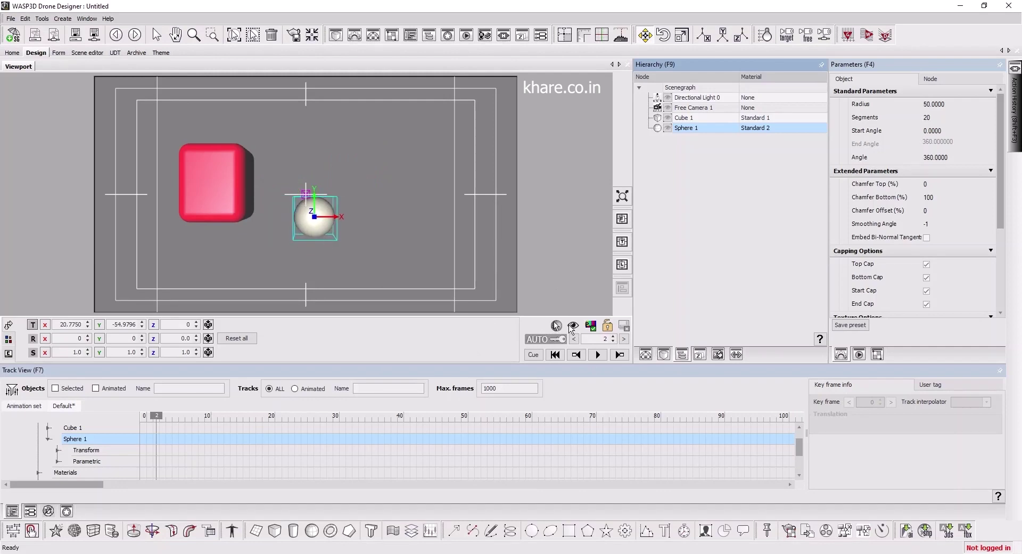
pyautogui.click(239, 416)
pyautogui.click(143, 419)
pyautogui.click(598, 355)
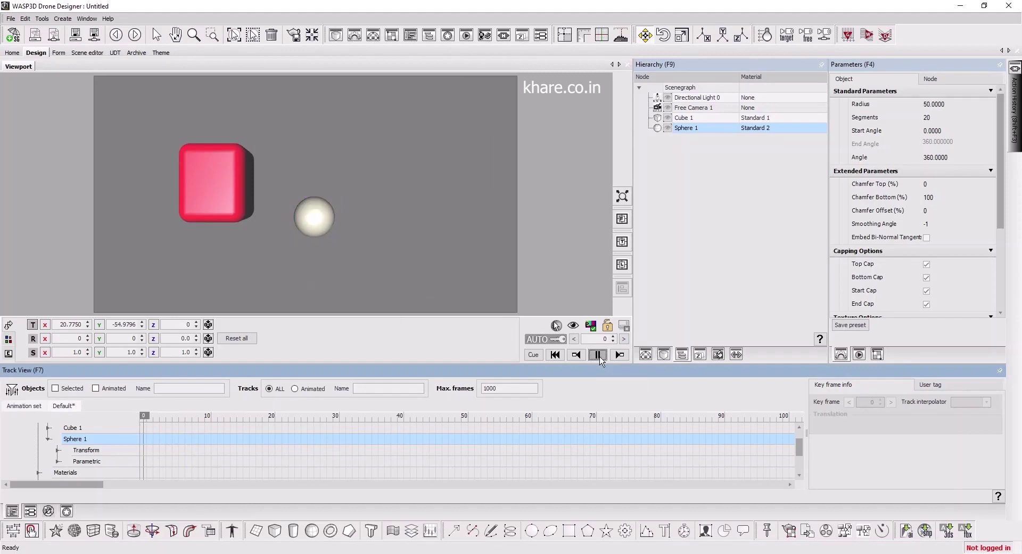
pyautogui.click(599, 355)
pyautogui.moveTo(407, 416); pyautogui.dragTo(144, 425)
pyautogui.moveTo(301, 231); pyautogui.dragTo(265, 253)
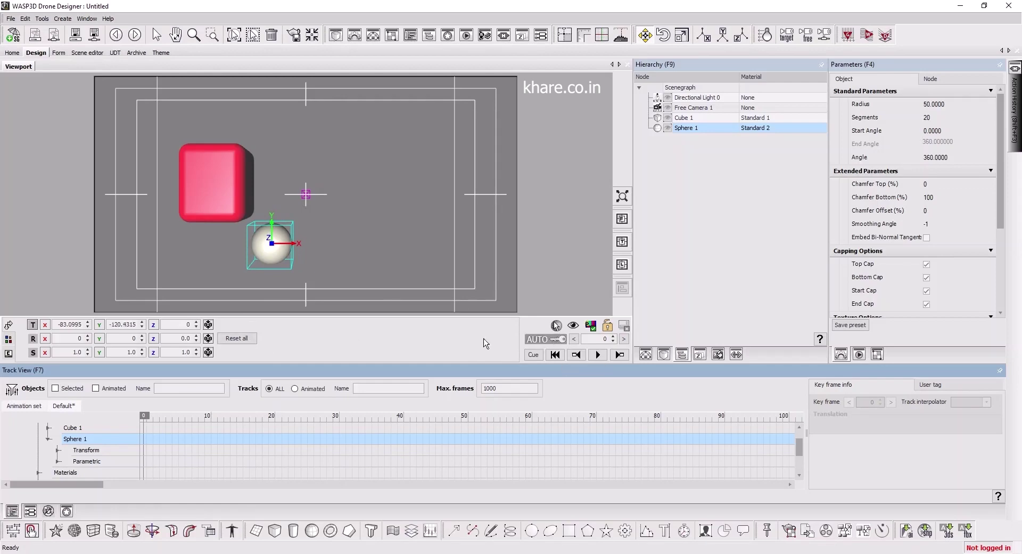
# With AUTO keying, place the sphere lower left at frame 0 and upper right at frame 10.
pyautogui.click(543, 340)
pyautogui.moveTo(260, 255); pyautogui.dragTo(191, 271)
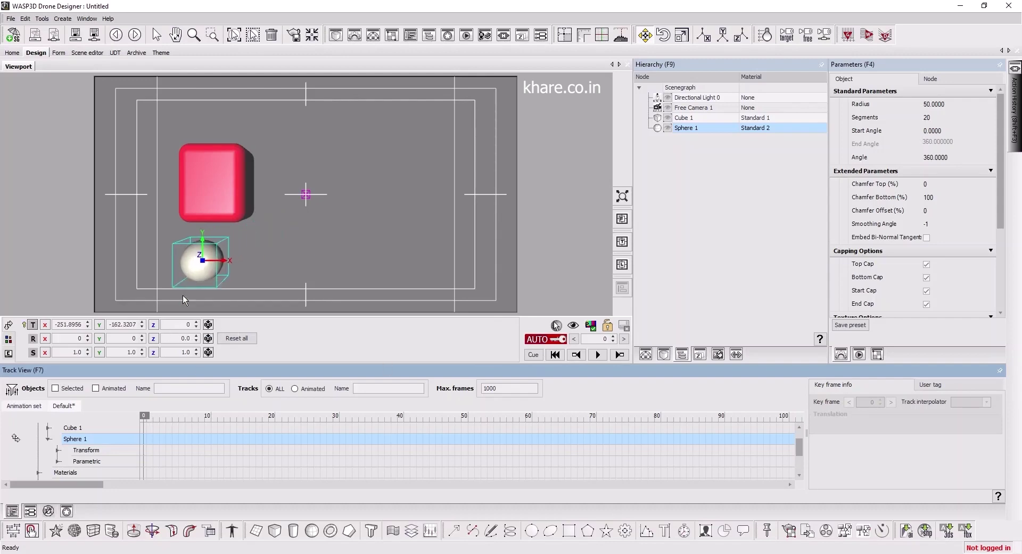
pyautogui.click(58, 450)
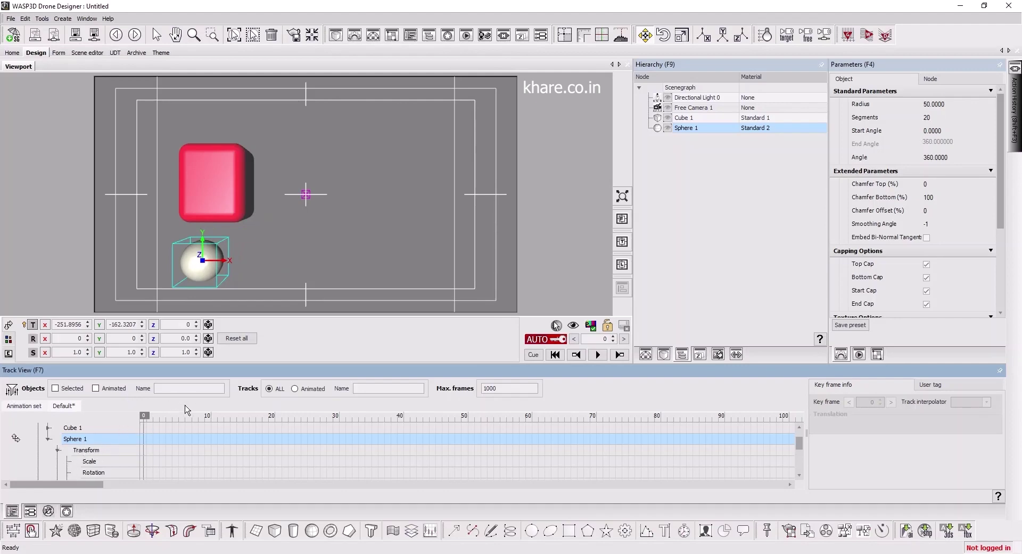
pyautogui.scroll(-1, 96, 463)
pyautogui.click(129, 455)
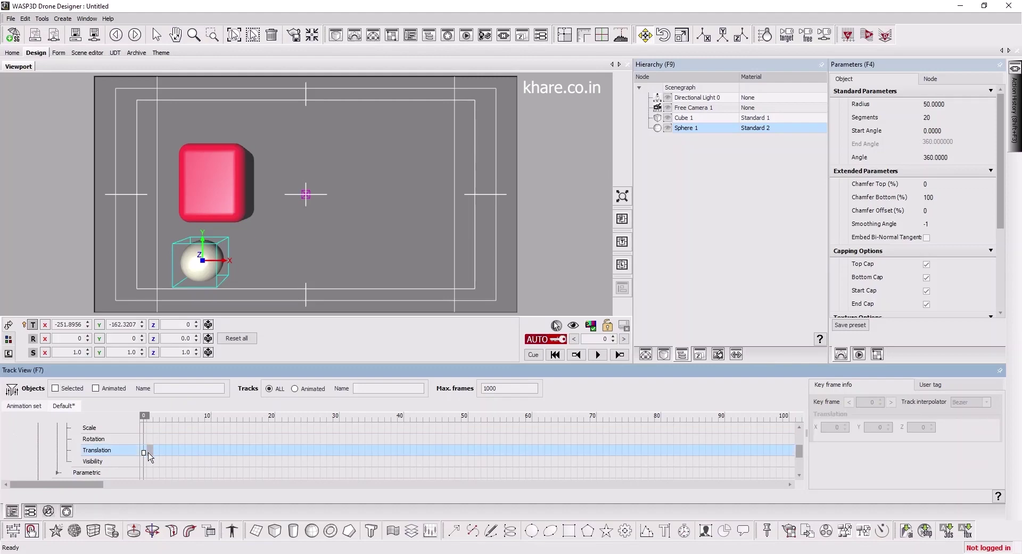
pyautogui.click(143, 452)
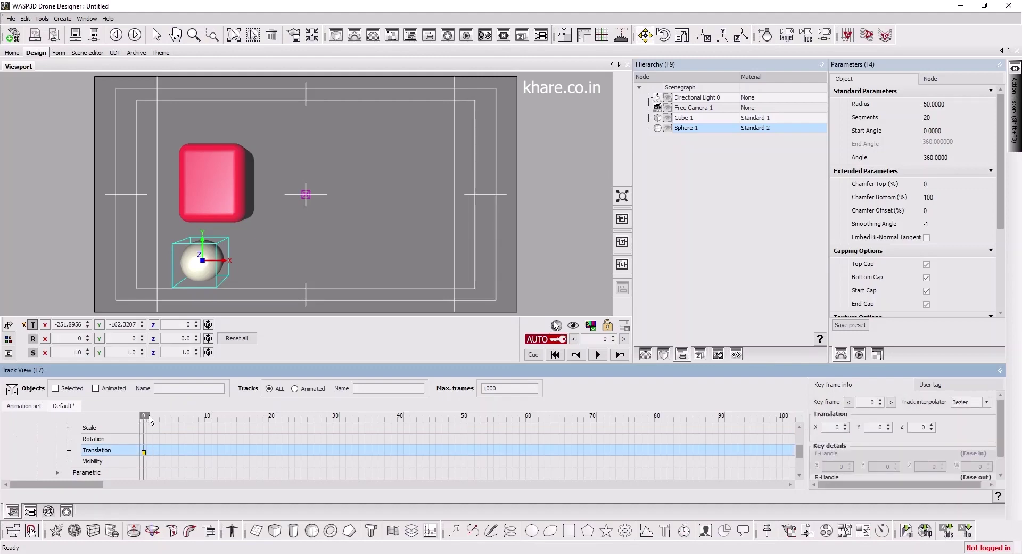
pyautogui.click(175, 416)
pyautogui.moveTo(193, 423); pyautogui.dragTo(209, 425)
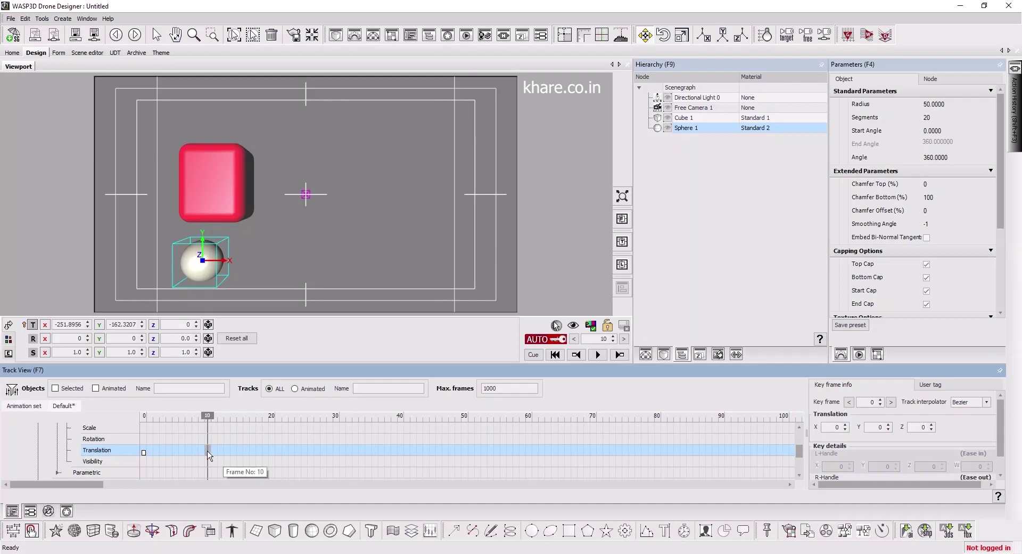
pyautogui.moveTo(200, 262); pyautogui.dragTo(423, 166)
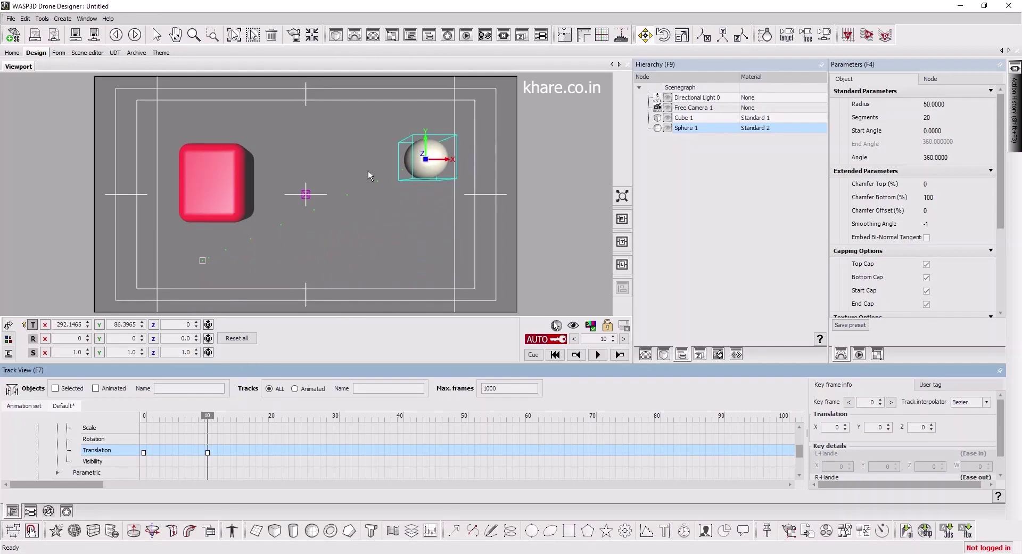
# Move the sphere's end Translation key to frame 60 and play the animation.
pyautogui.moveTo(208, 415); pyautogui.dragTo(401, 453)
pyautogui.click(208, 452)
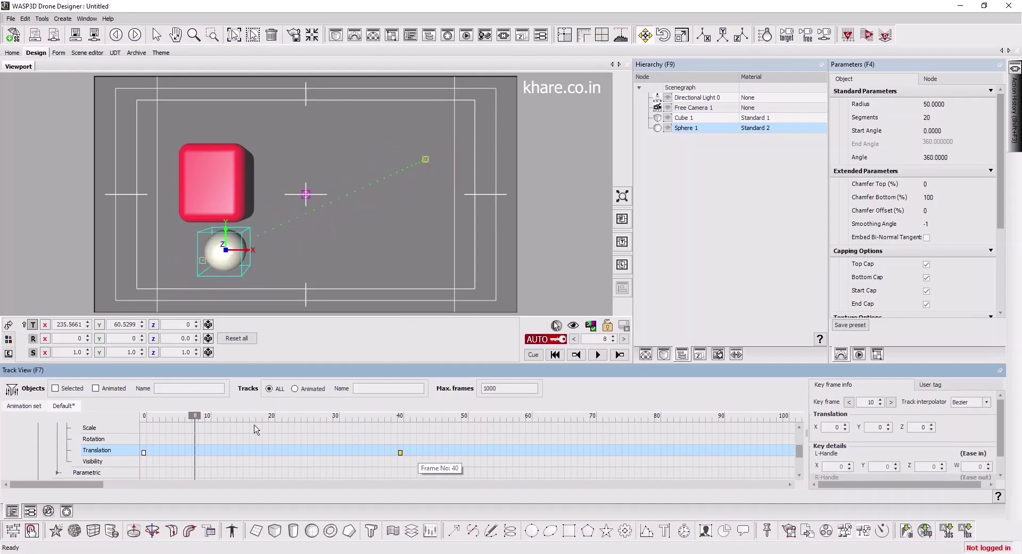
pyautogui.moveTo(195, 416); pyautogui.dragTo(139, 429)
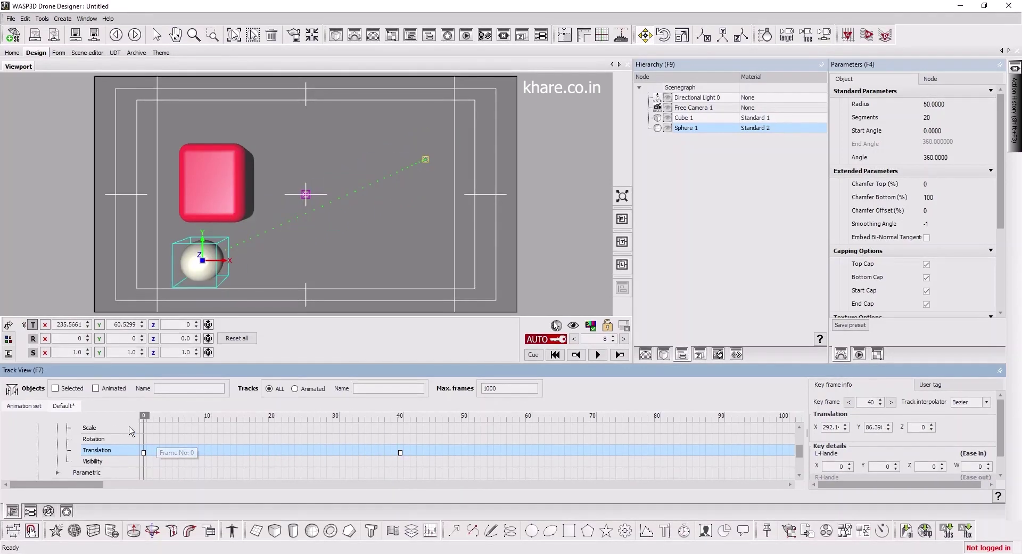
pyautogui.click(341, 424)
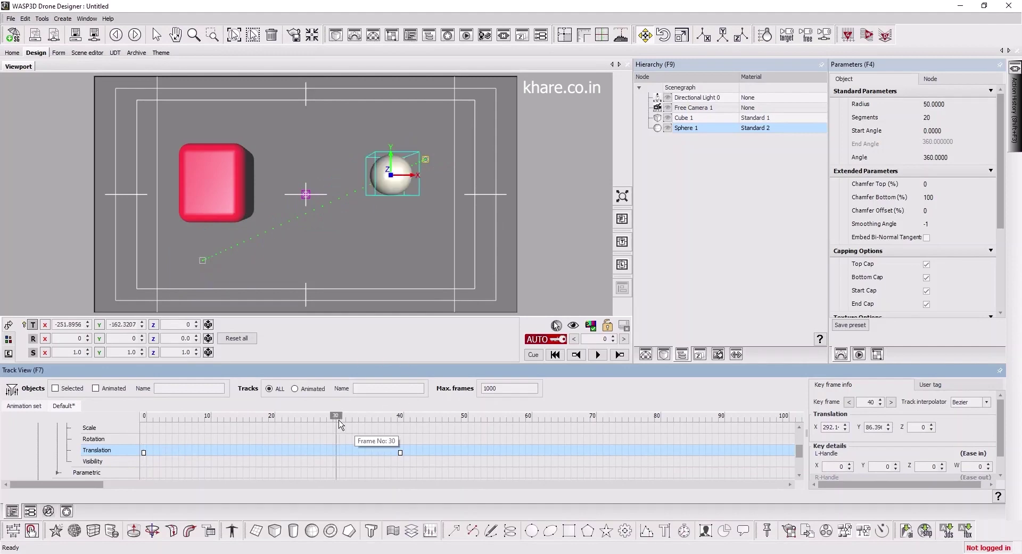
pyautogui.moveTo(341, 424); pyautogui.dragTo(342, 424)
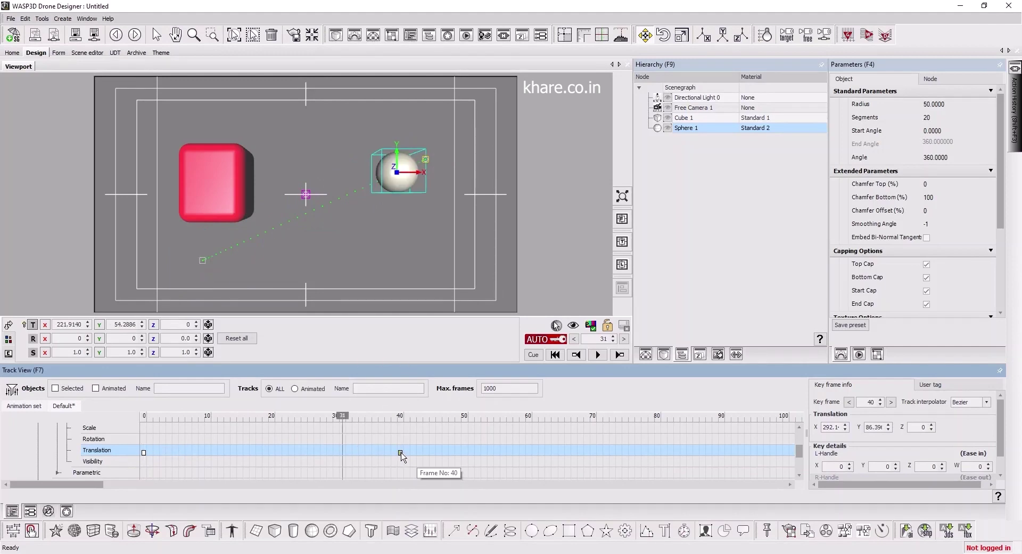
pyautogui.moveTo(402, 456); pyautogui.dragTo(530, 453)
pyautogui.moveTo(442, 425); pyautogui.dragTo(64, 442)
pyautogui.click(598, 355)
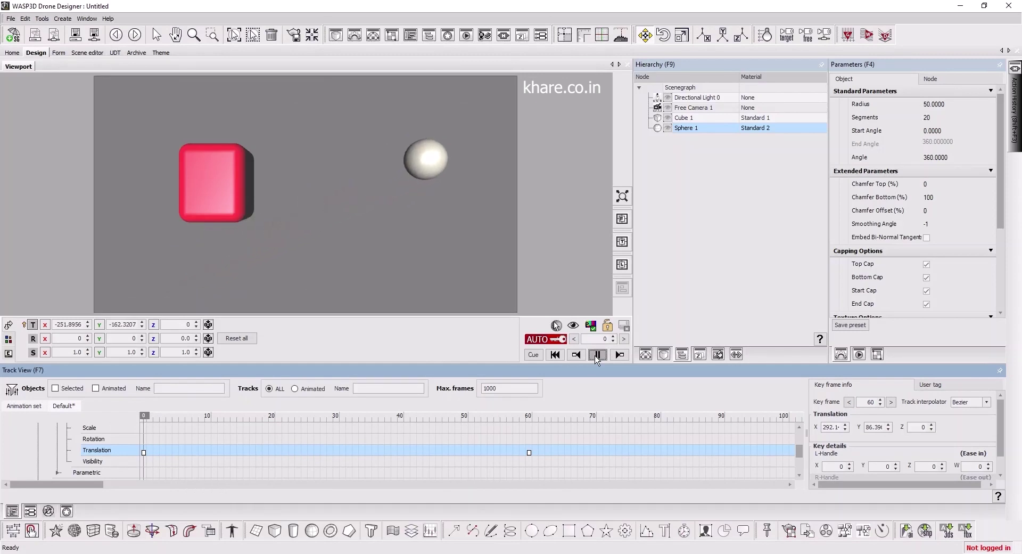
# Stop playback and key Sphere 1 hidden at frame 0 and visible at frame 10.
pyautogui.click(596, 356)
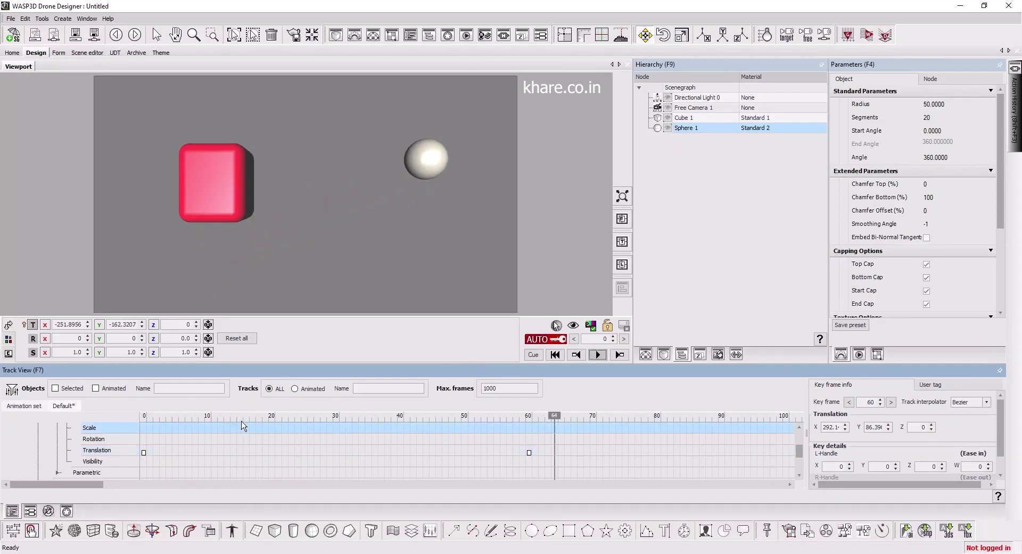
pyautogui.moveTo(205, 416); pyautogui.dragTo(133, 423)
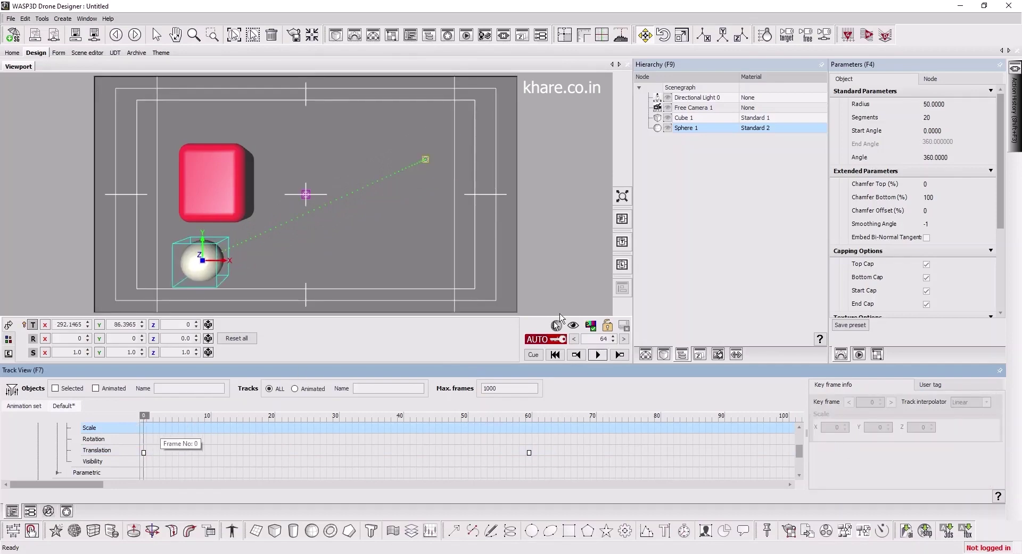
pyautogui.click(573, 326)
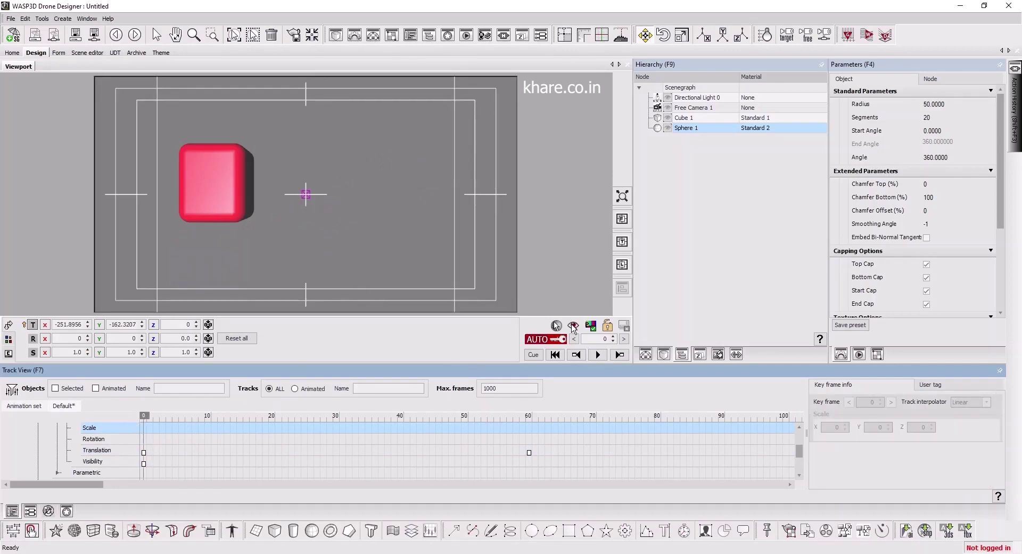
pyautogui.moveTo(143, 422); pyautogui.dragTo(210, 424)
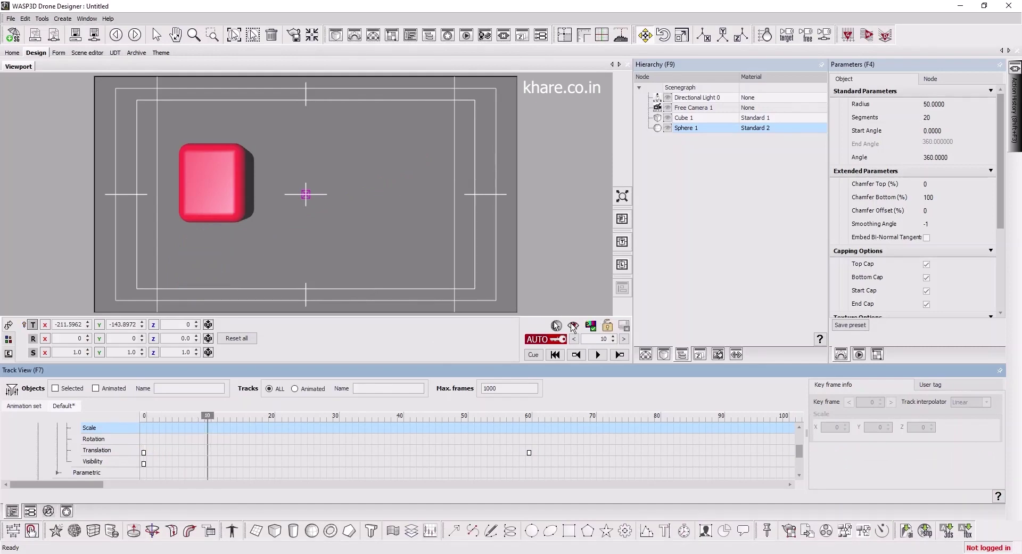
pyautogui.click(567, 325)
# Add and delete trial visibility keys at frame 50, checking the frame-10 key's value.
pyautogui.moveTo(187, 435)
pyautogui.mouseDown()
pyautogui.moveTo(197, 421)
pyautogui.moveTo(467, 419)
pyautogui.mouseUp()
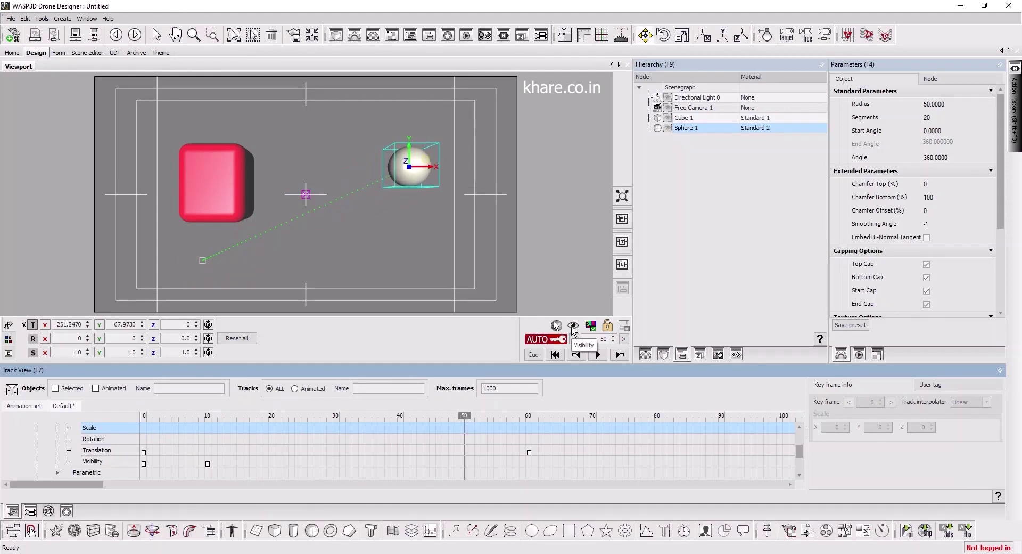
pyautogui.click(573, 330)
pyautogui.click(465, 464)
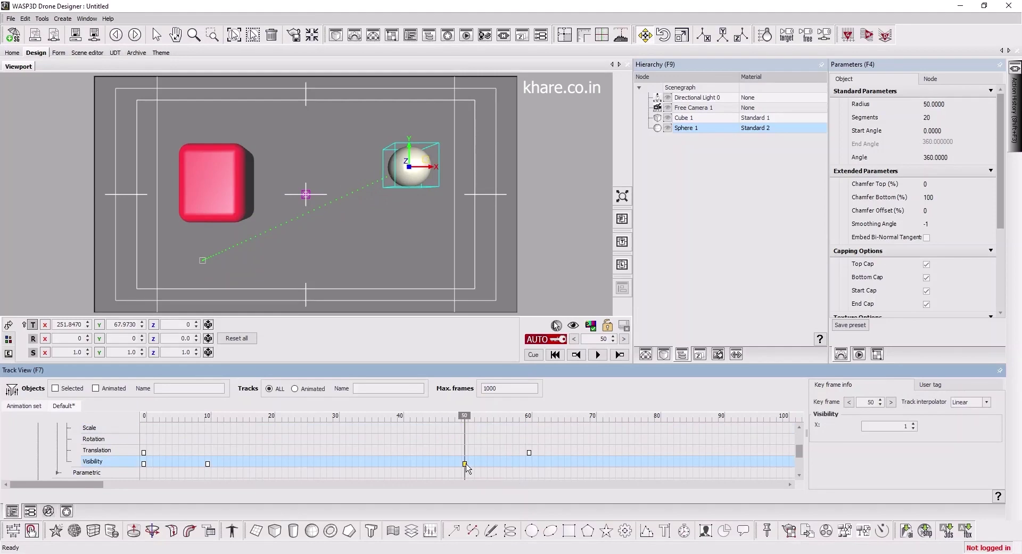
pyautogui.press('Delete')
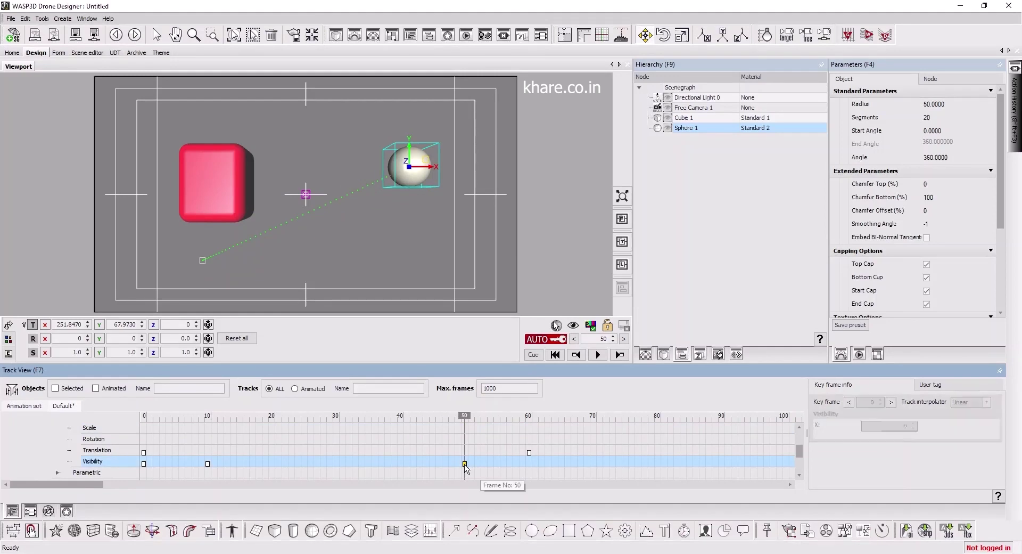
pyautogui.click(207, 464)
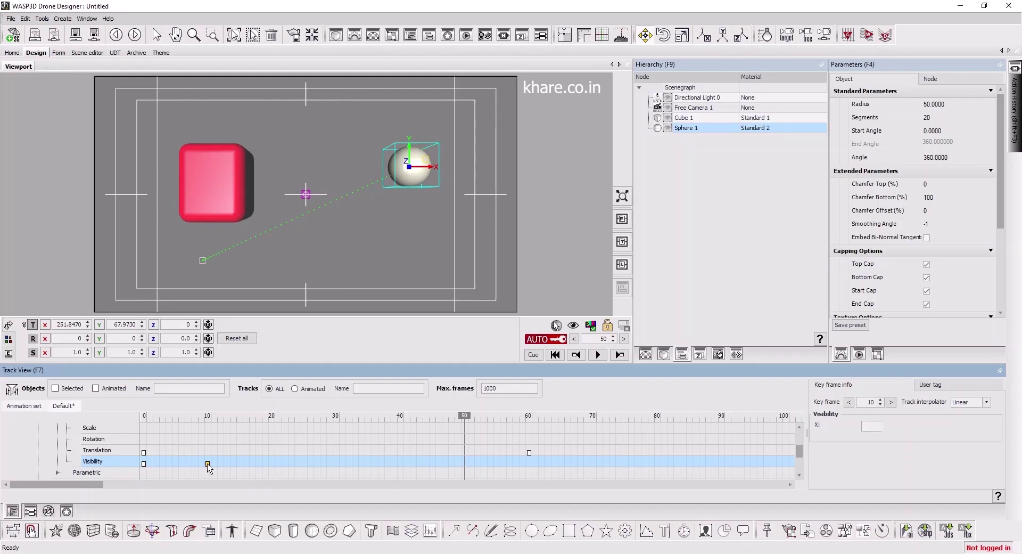
pyautogui.click(207, 463)
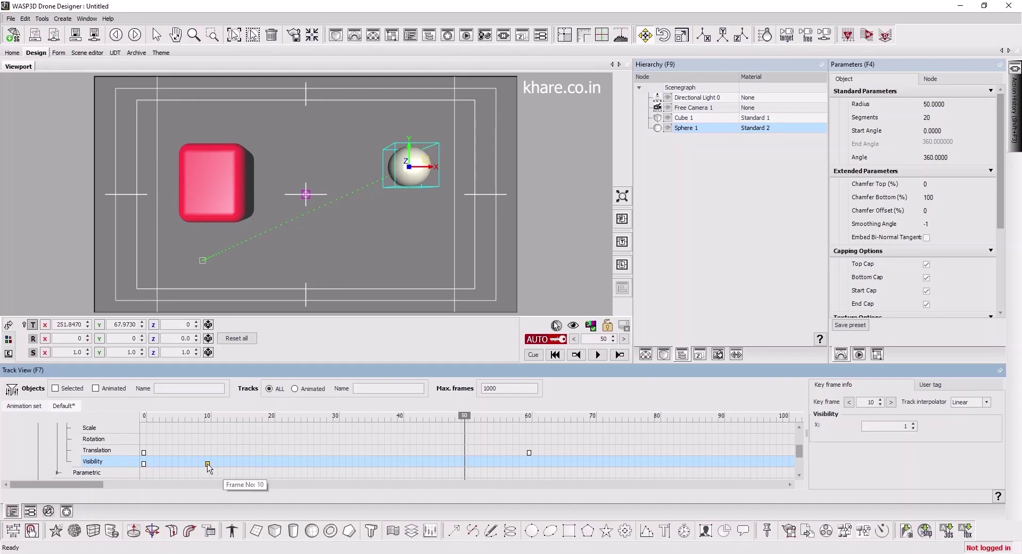
pyautogui.click(465, 463)
pyautogui.doubleClick(465, 464)
pyautogui.click(465, 464)
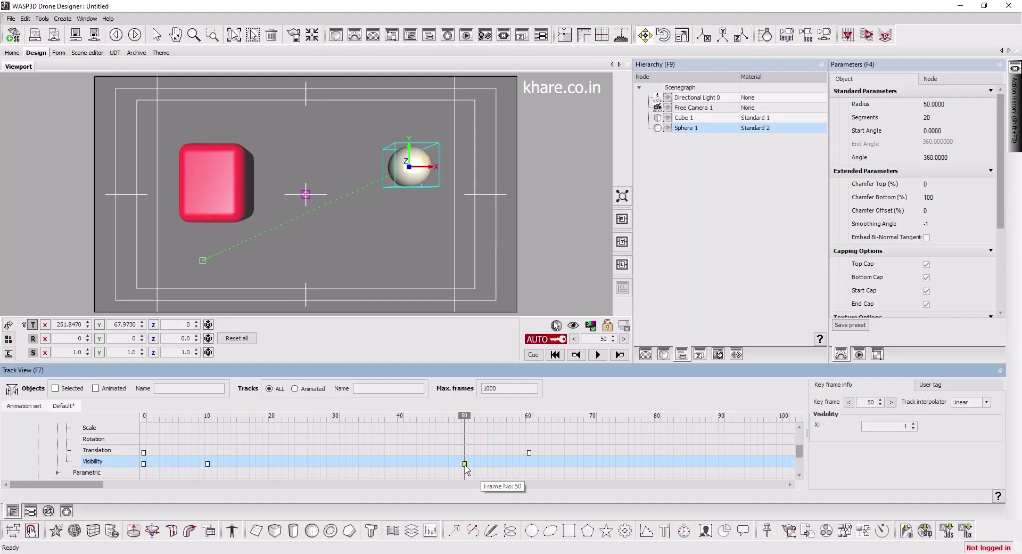
pyautogui.press('Delete')
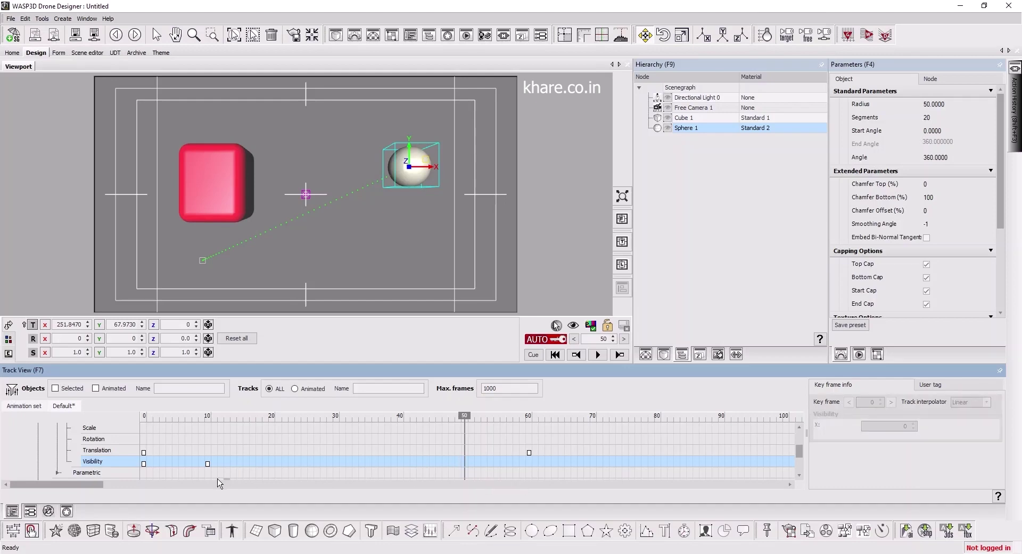
# Move to frame 49 and preview the sphere reappearing around frame 10.
pyautogui.click(438, 438)
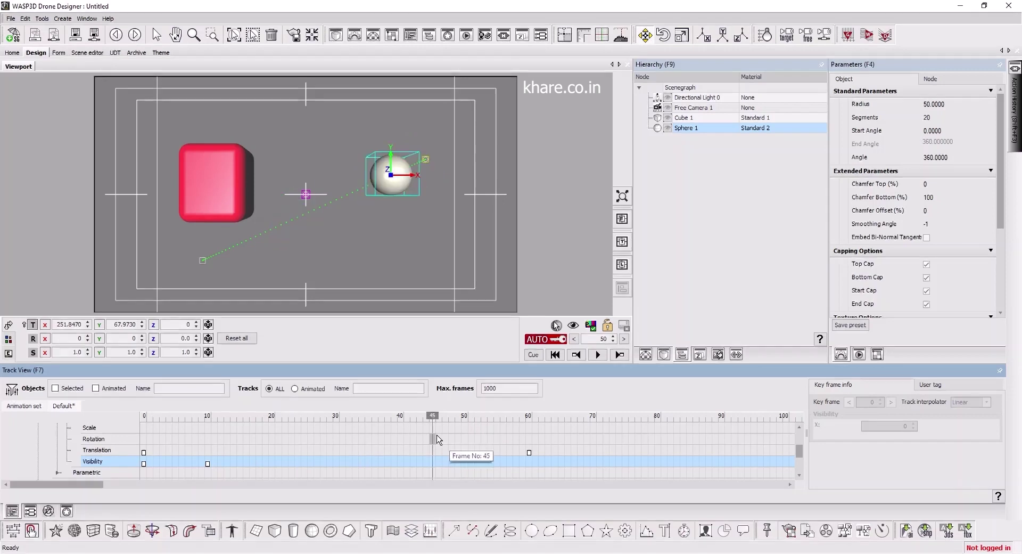
pyautogui.moveTo(438, 439)
pyautogui.mouseDown()
pyautogui.moveTo(458, 438)
pyautogui.moveTo(469, 419)
pyautogui.mouseUp()
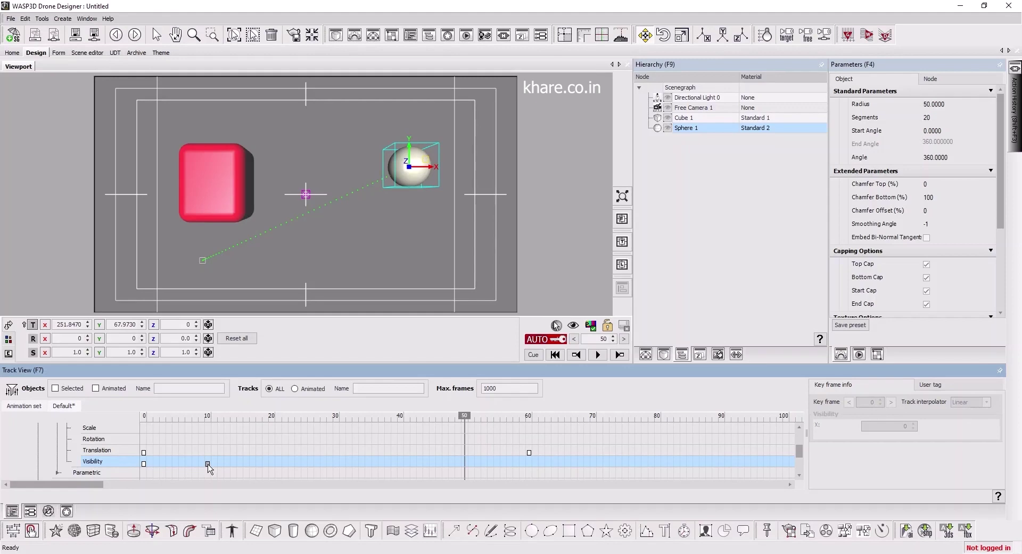
pyautogui.moveTo(209, 464); pyautogui.dragTo(468, 468)
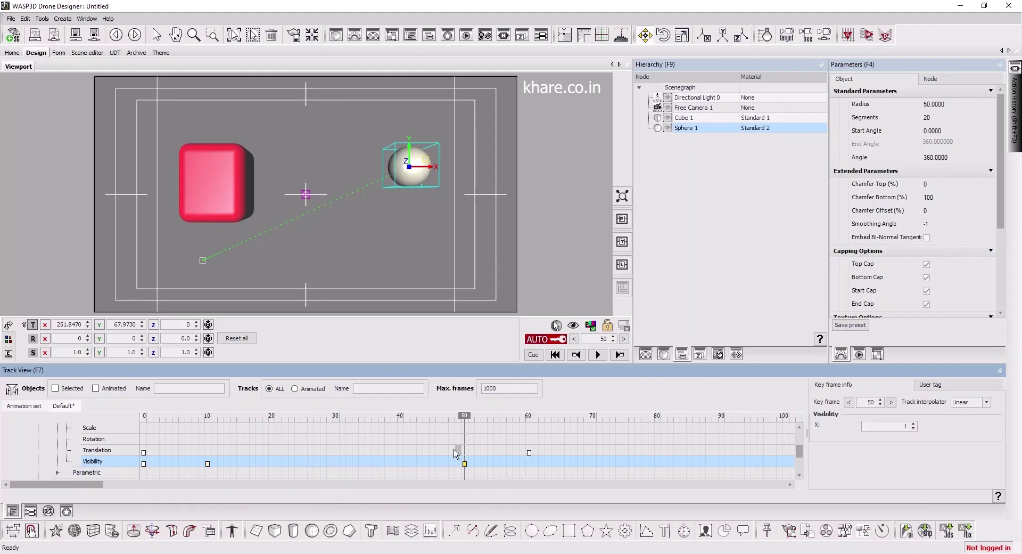
pyautogui.moveTo(465, 419); pyautogui.dragTo(147, 469)
pyautogui.moveTo(156, 424); pyautogui.dragTo(529, 432)
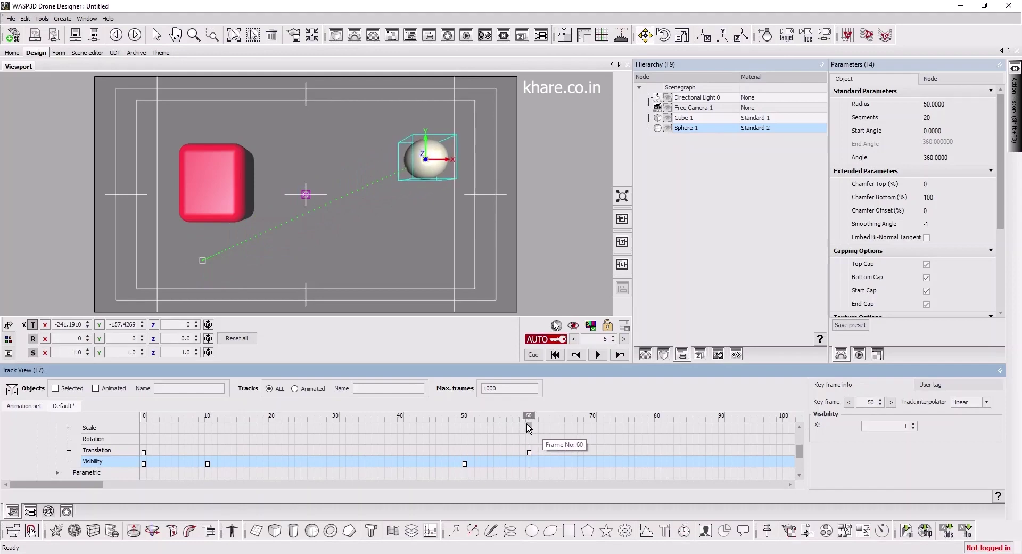
# Key Sphere 1 hidden at frame 60 and scrub the timeline to check the fade.
pyautogui.click(574, 326)
pyautogui.moveTo(529, 418); pyautogui.dragTo(273, 422)
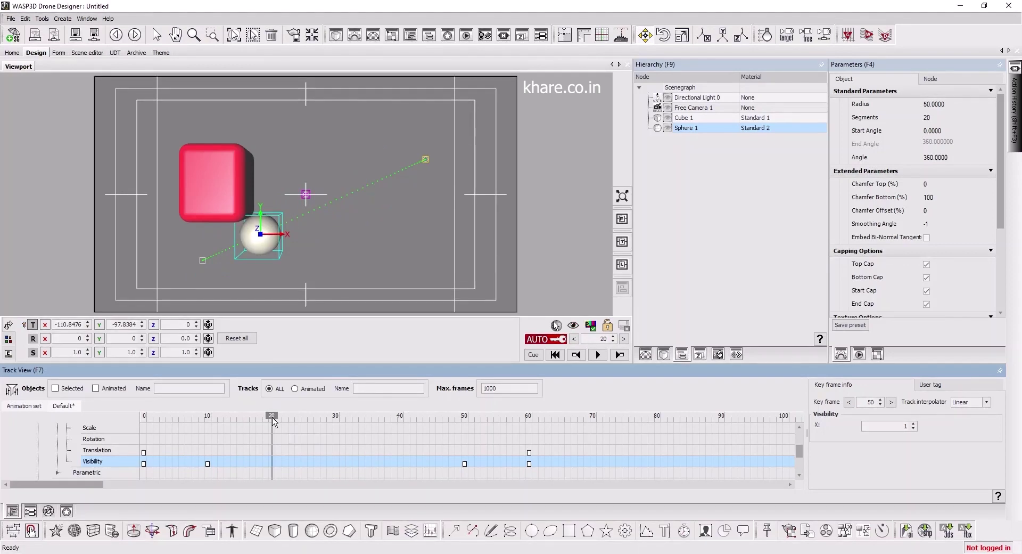
pyautogui.moveTo(273, 422); pyautogui.dragTo(151, 420)
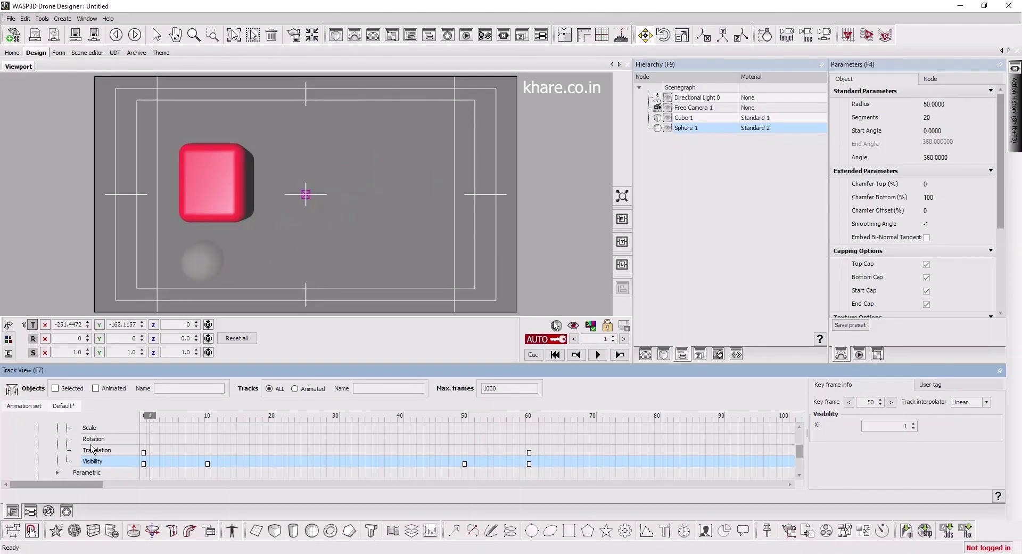
# Select Sphere 1's whole animation block and play it through to frame 60.
pyautogui.scroll(1, 91, 449)
pyautogui.scroll(1, 91, 449)
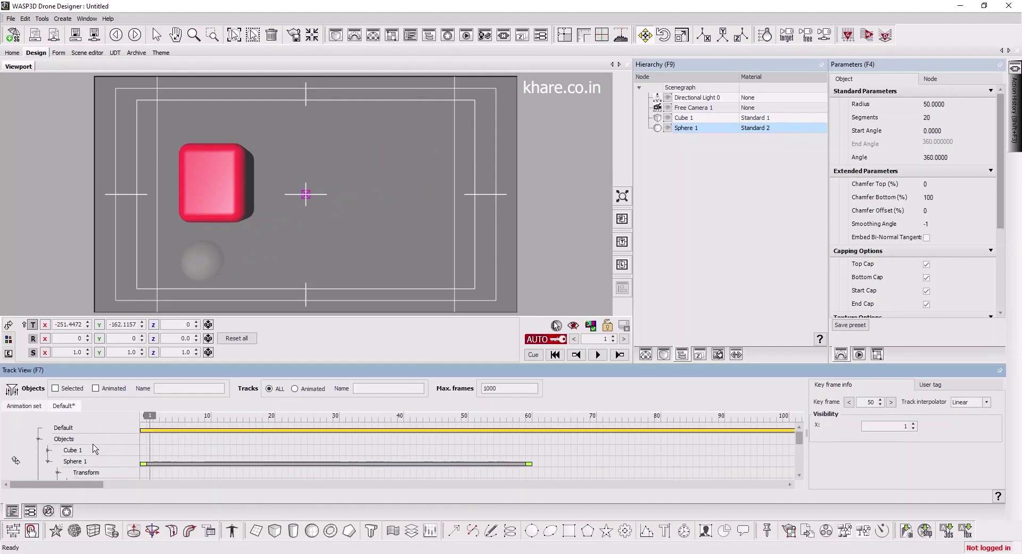
pyautogui.scroll(-2, 93, 451)
pyautogui.click(90, 430)
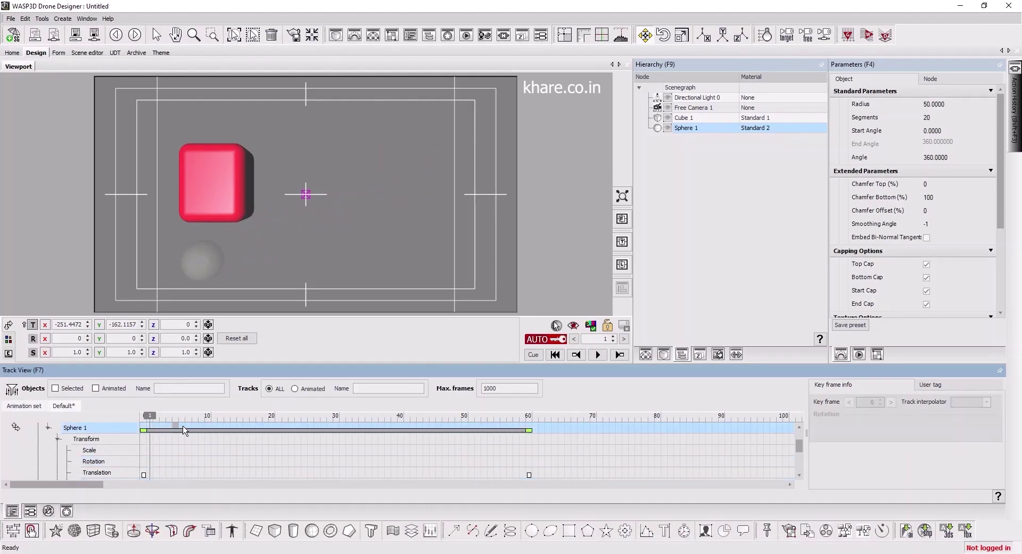
pyautogui.click(180, 430)
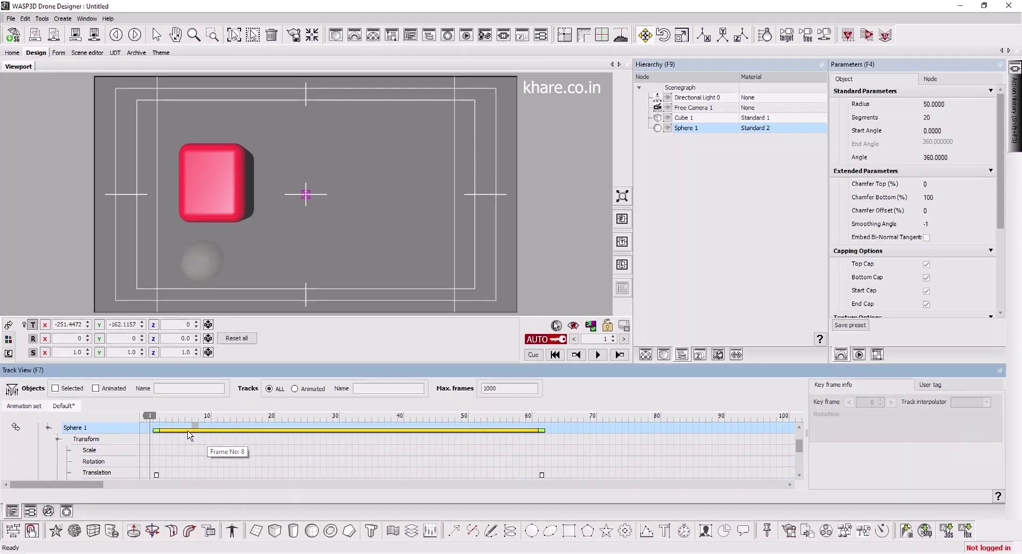
pyautogui.moveTo(153, 419)
pyautogui.mouseDown()
pyautogui.moveTo(496, 421)
pyautogui.moveTo(144, 428)
pyautogui.mouseUp()
pyautogui.press('space')
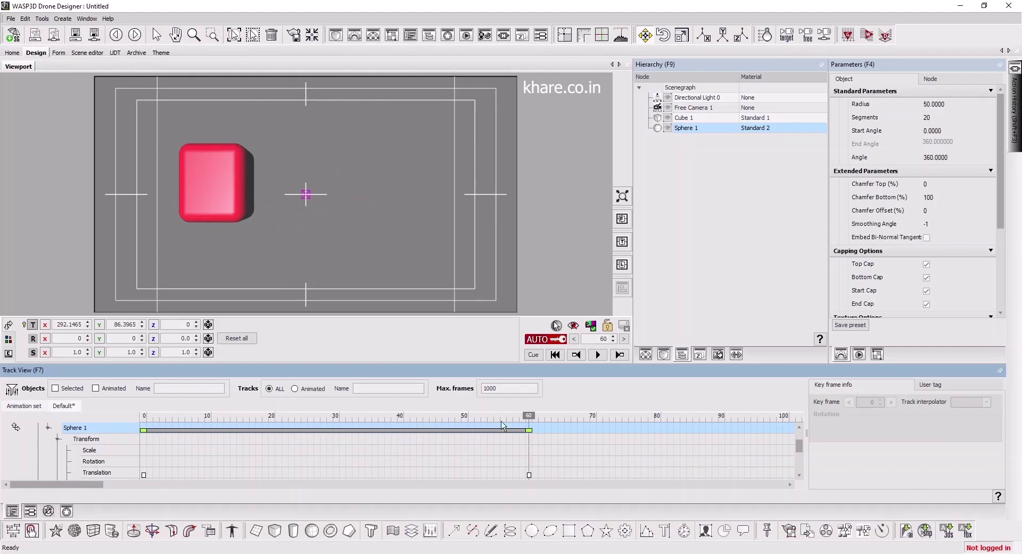
# Shift the sphere's animation block to start at frame 30 and end at frame 70.
pyautogui.moveTo(531, 434); pyautogui.dragTo(434, 434)
pyautogui.click(139, 424)
pyautogui.moveTo(139, 425); pyautogui.dragTo(611, 434)
pyautogui.click(94, 452)
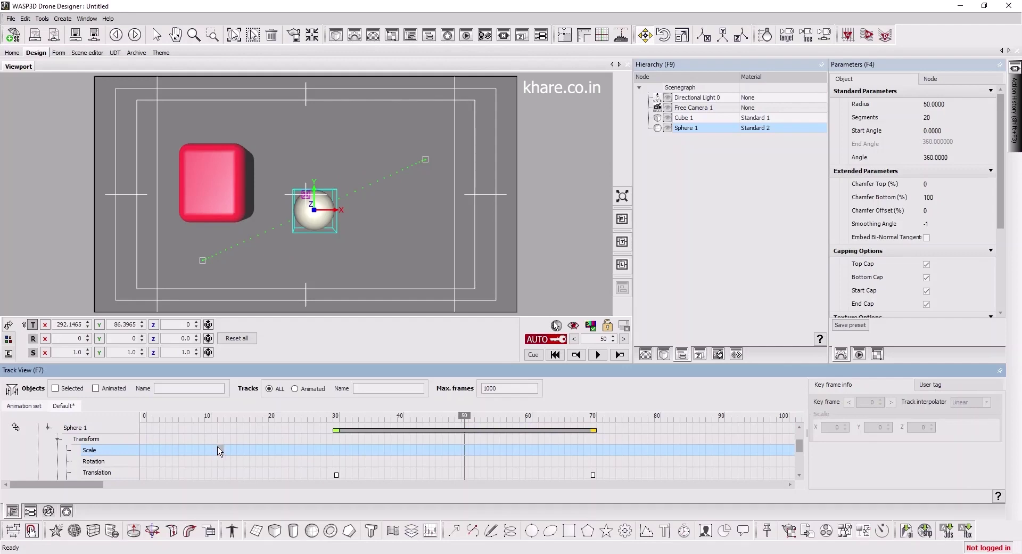
# Return the time marker to frame 0 and enable cued playback mode.
pyautogui.scroll(1, 804, 451)
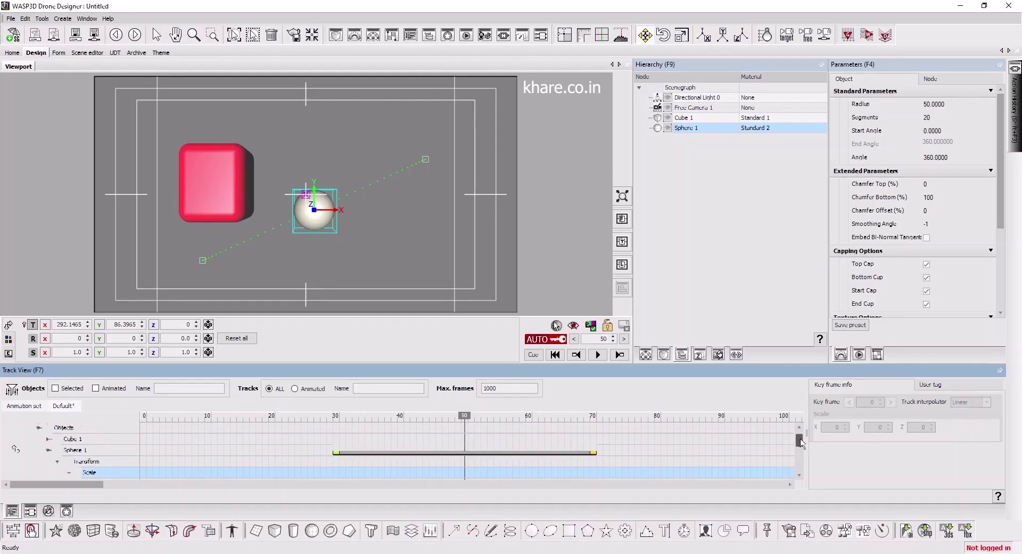
pyautogui.moveTo(801, 439)
pyautogui.mouseDown()
pyautogui.moveTo(805, 454)
pyautogui.moveTo(802, 436)
pyautogui.mouseUp()
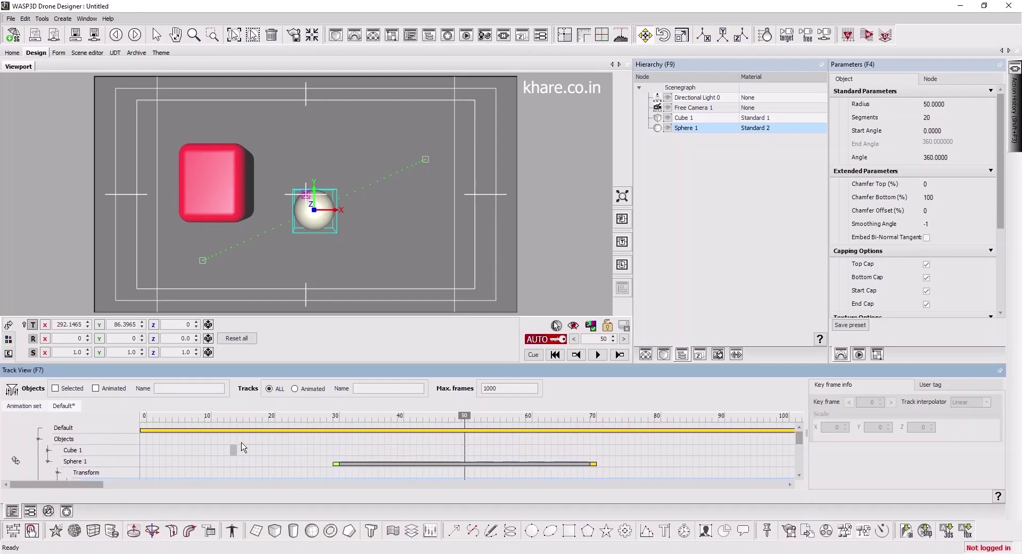
pyautogui.moveTo(238, 424)
pyautogui.mouseDown()
pyautogui.moveTo(90, 428)
pyautogui.moveTo(416, 429)
pyautogui.moveTo(134, 432)
pyautogui.mouseUp()
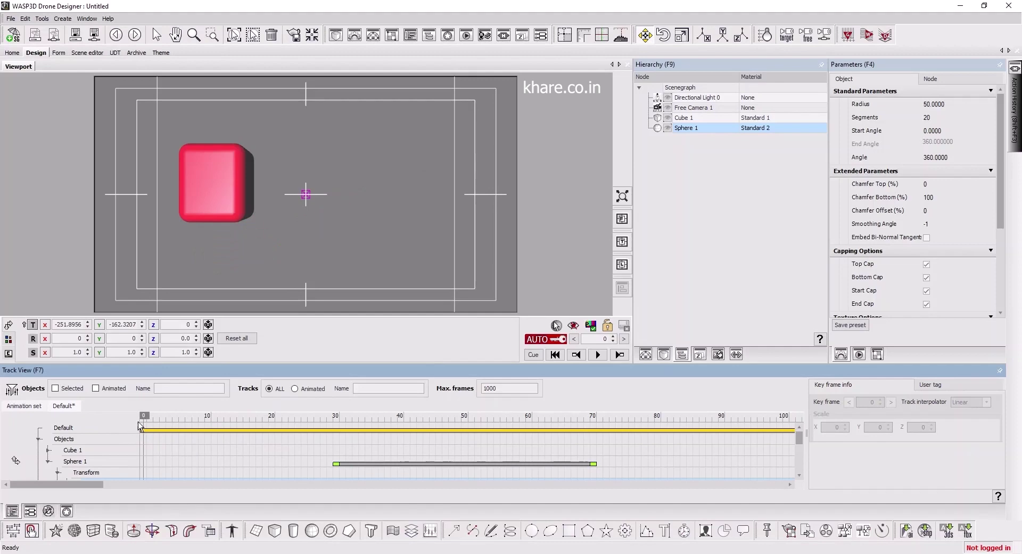
pyautogui.click(534, 355)
pyautogui.click(598, 357)
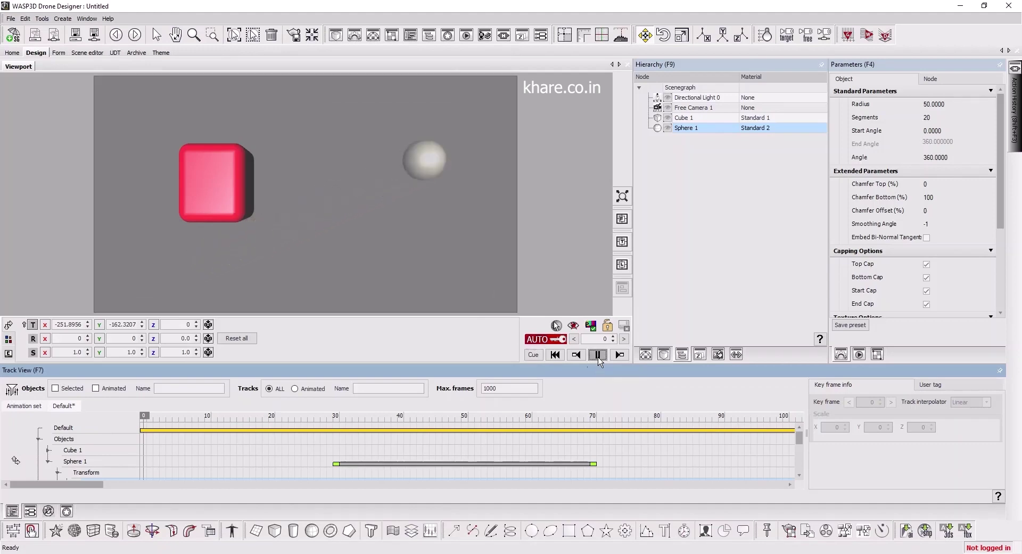
pyautogui.click(336, 419)
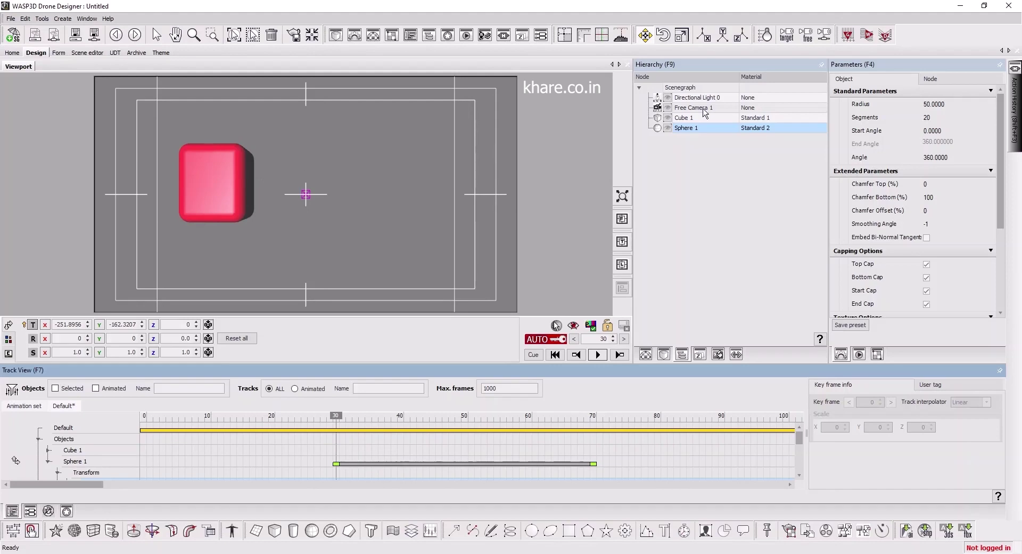
# Place Cube 1 at top centre at frame 0 and below centre at frame 30, then preview.
pyautogui.click(686, 118)
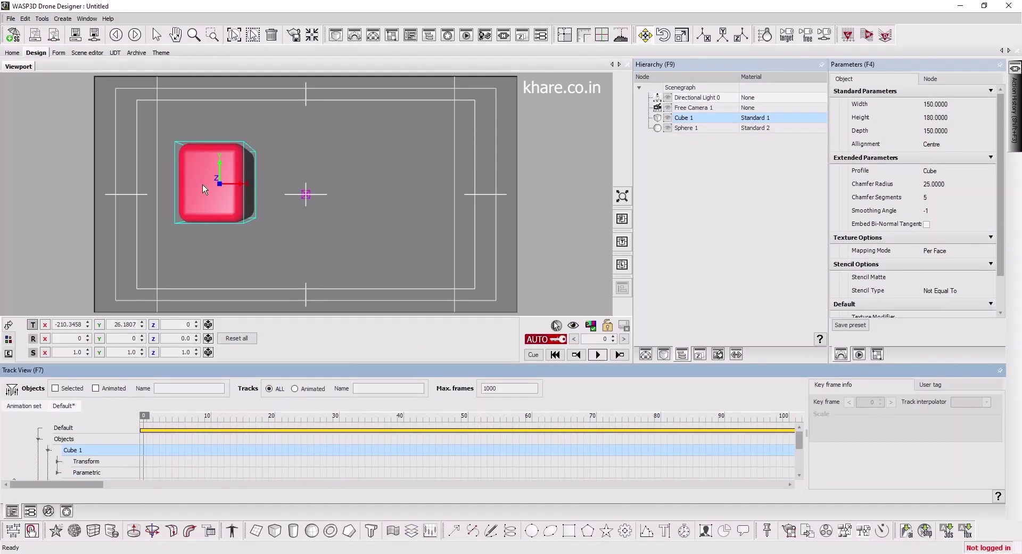
pyautogui.moveTo(213, 197); pyautogui.dragTo(302, 145)
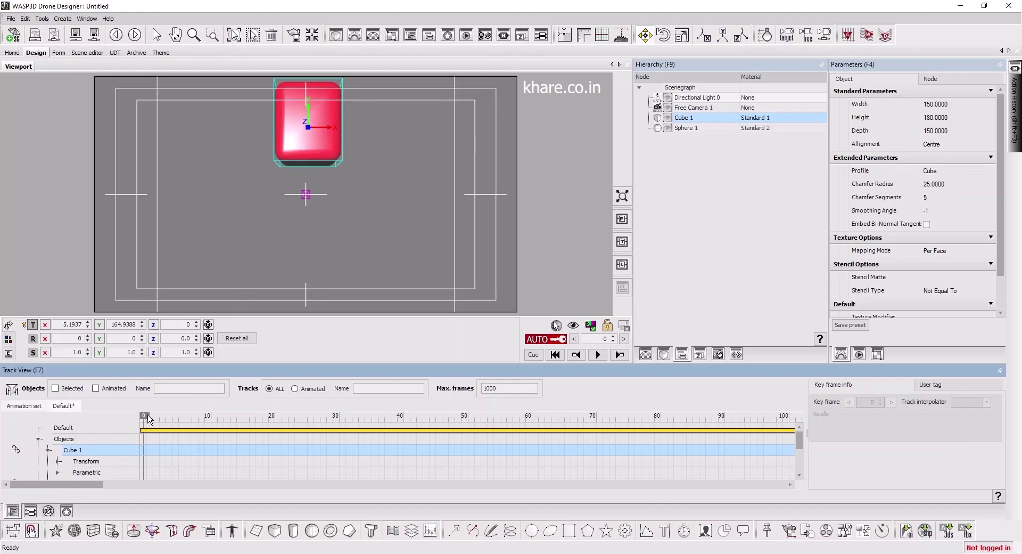
pyautogui.moveTo(149, 419); pyautogui.dragTo(337, 424)
pyautogui.moveTo(289, 126); pyautogui.dragTo(288, 259)
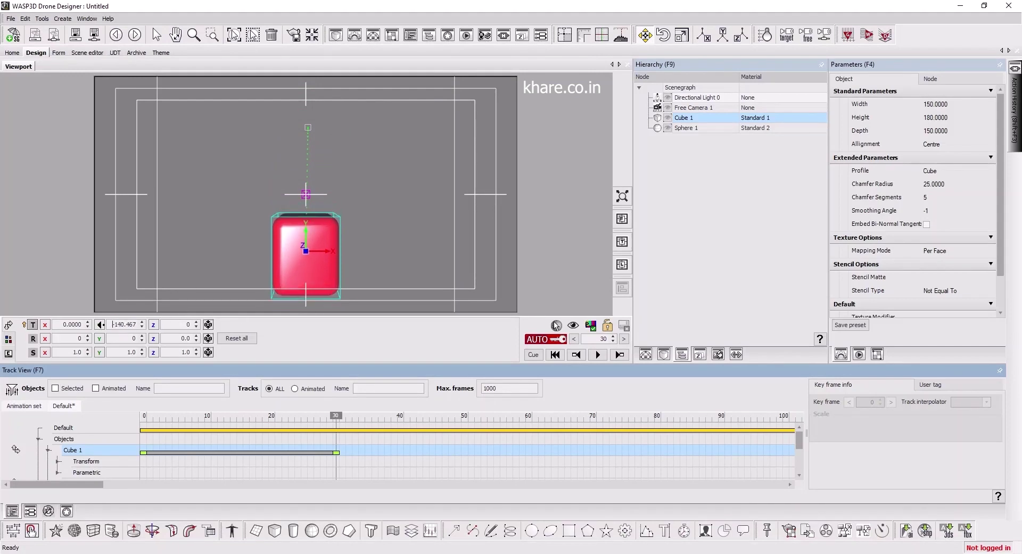
pyautogui.click(142, 321)
pyautogui.moveTo(127, 322); pyautogui.dragTo(126, 322)
pyautogui.moveTo(324, 422); pyautogui.dragTo(133, 438)
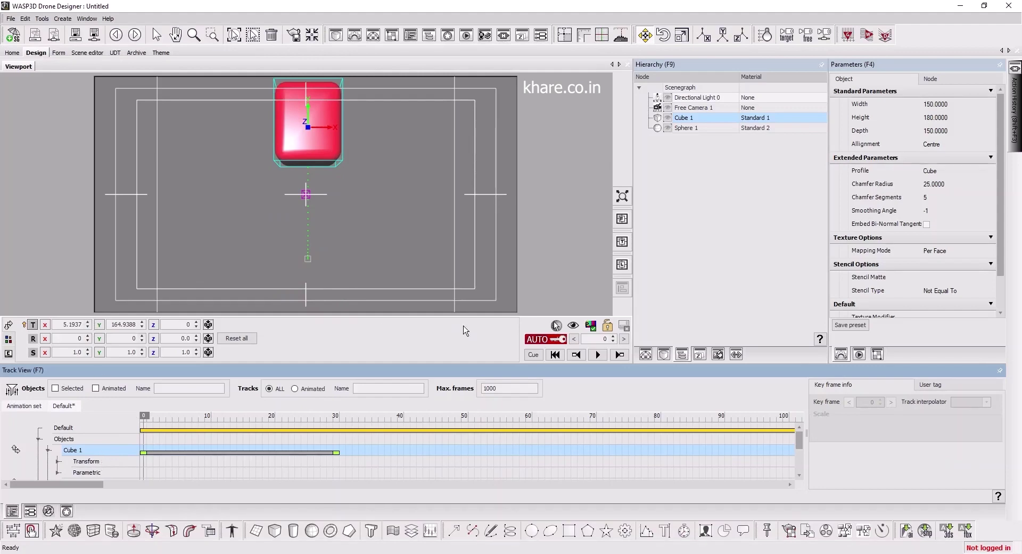
# Select Cube 1's Rotation track and set a starting rotation key at frame 0.
pyautogui.click(85, 463)
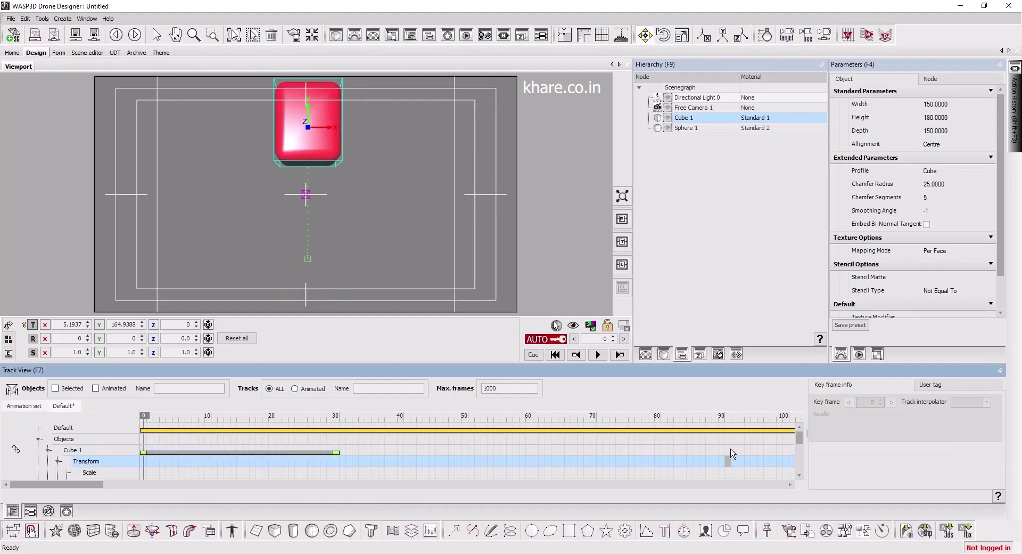
pyautogui.moveTo(801, 444); pyautogui.dragTo(804, 454)
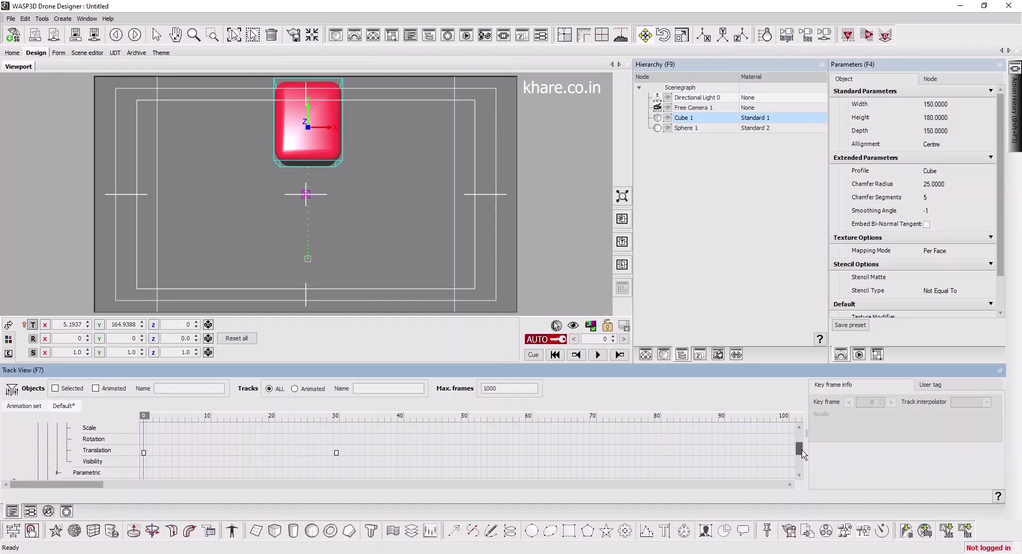
pyautogui.click(101, 441)
pyautogui.moveTo(148, 419)
pyautogui.mouseDown()
pyautogui.moveTo(250, 426)
pyautogui.moveTo(137, 431)
pyautogui.mouseUp()
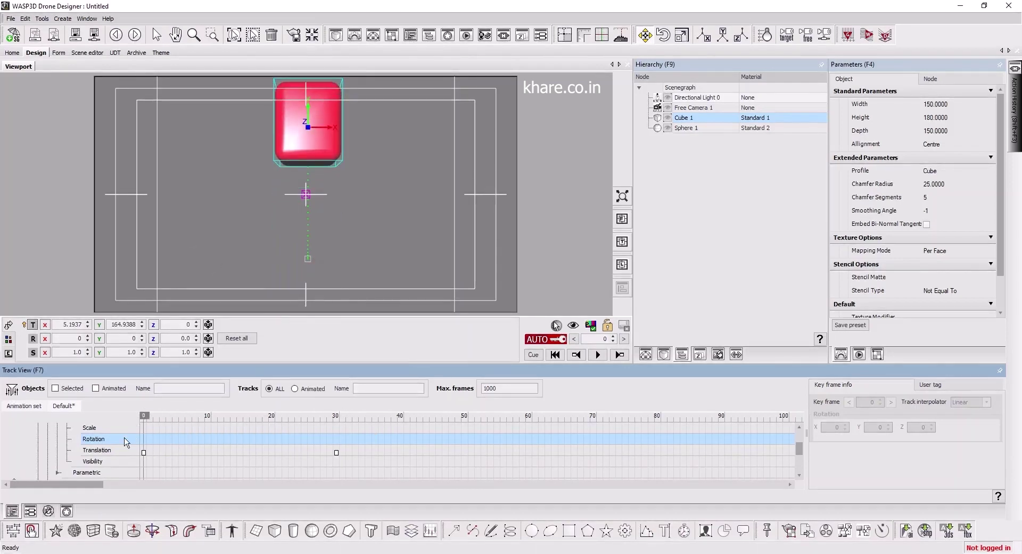
pyautogui.moveTo(143, 419)
pyautogui.mouseDown()
pyautogui.moveTo(298, 420)
pyautogui.moveTo(140, 430)
pyautogui.mouseUp()
pyautogui.moveTo(63, 340); pyautogui.dragTo(70, 340)
pyautogui.click(144, 441)
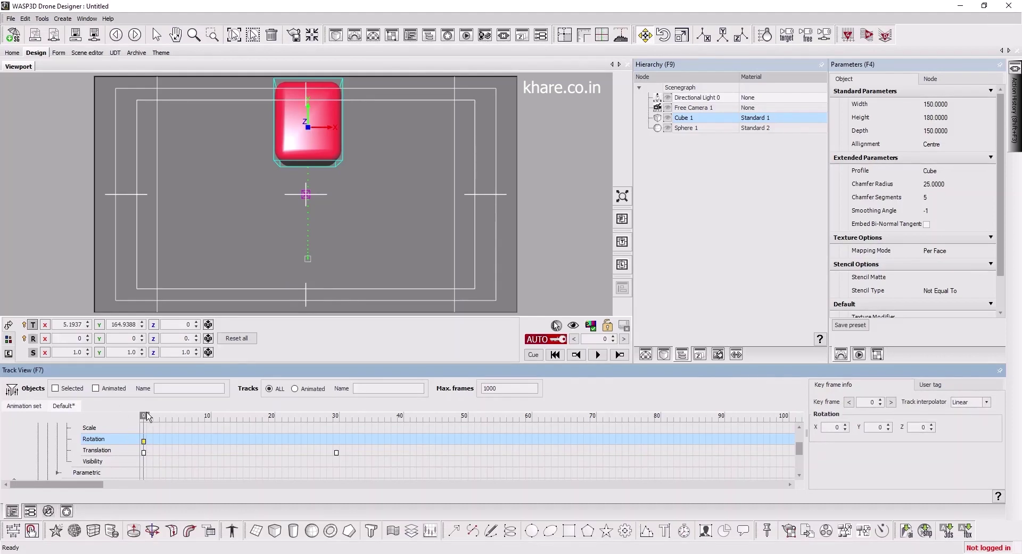
# At frame 30, set the cube's Z and X rotation to 90°, then check frame 0.
pyautogui.click(189, 416)
pyautogui.moveTo(218, 420); pyautogui.dragTo(337, 426)
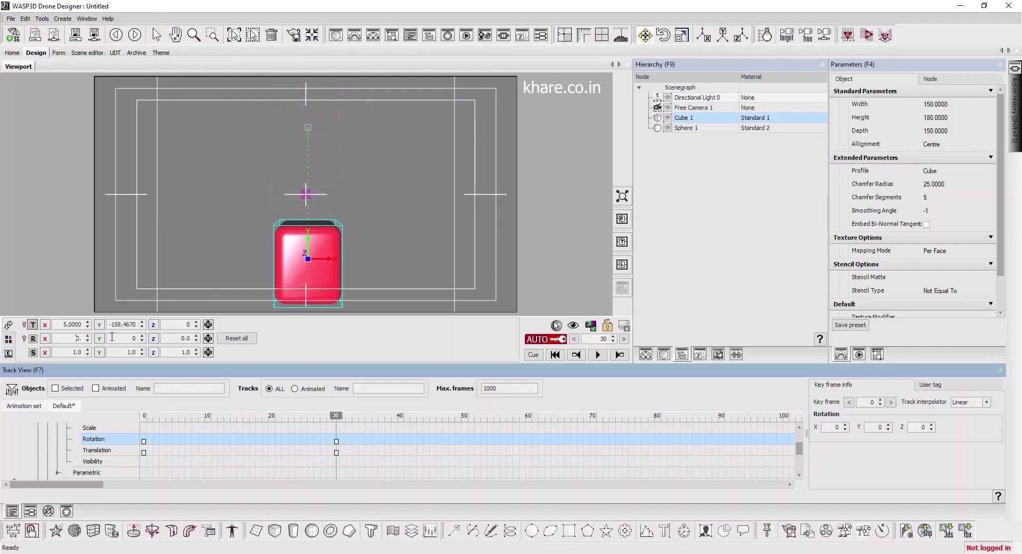
pyautogui.moveTo(153, 340); pyautogui.dragTo(942, 234)
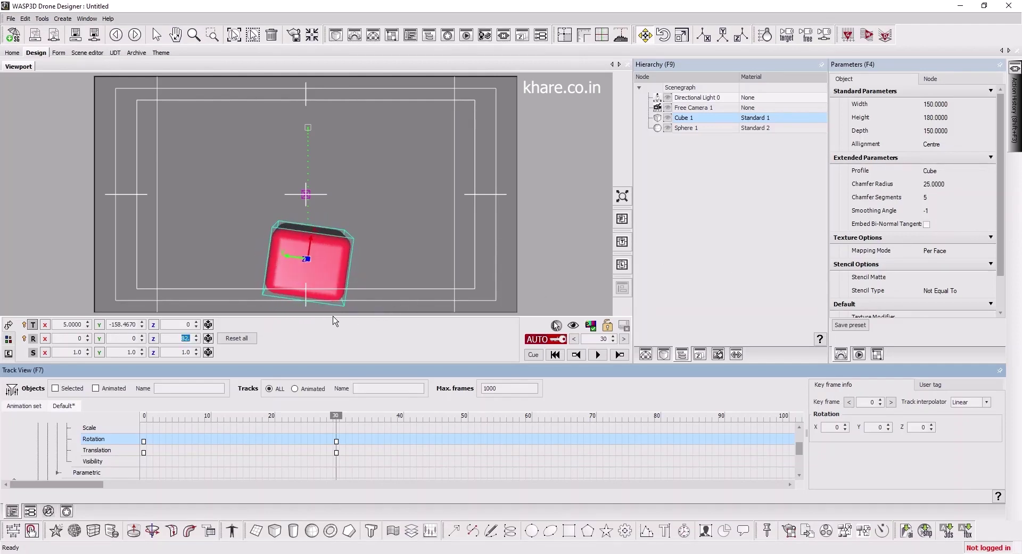
pyautogui.write('0')
pyautogui.moveTo(78, 339); pyautogui.dragTo(452, 327)
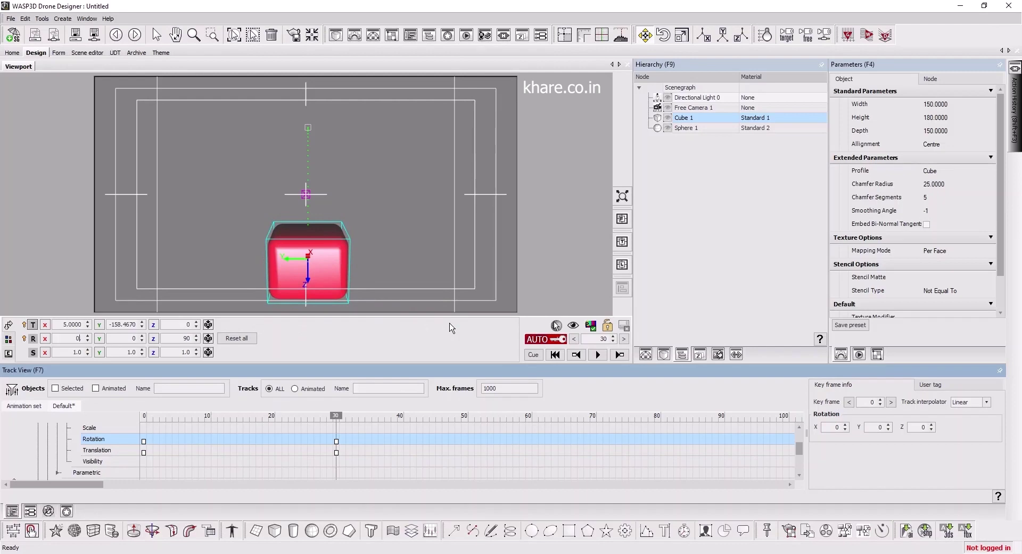
pyautogui.write('.')
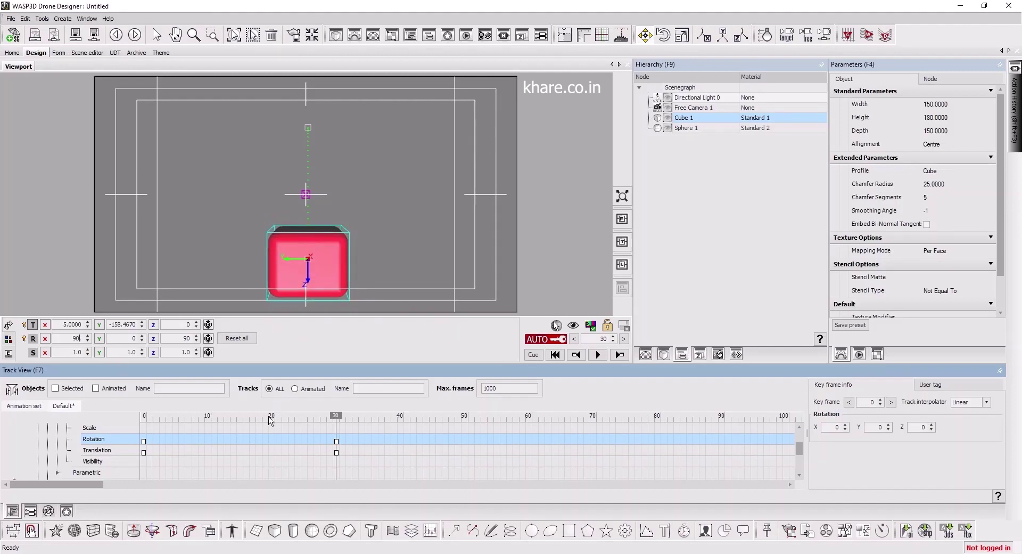
pyautogui.moveTo(273, 416); pyautogui.dragTo(82, 429)
# Play the animation from the start and check the cube's rotated pose near frame 29.
pyautogui.click(533, 355)
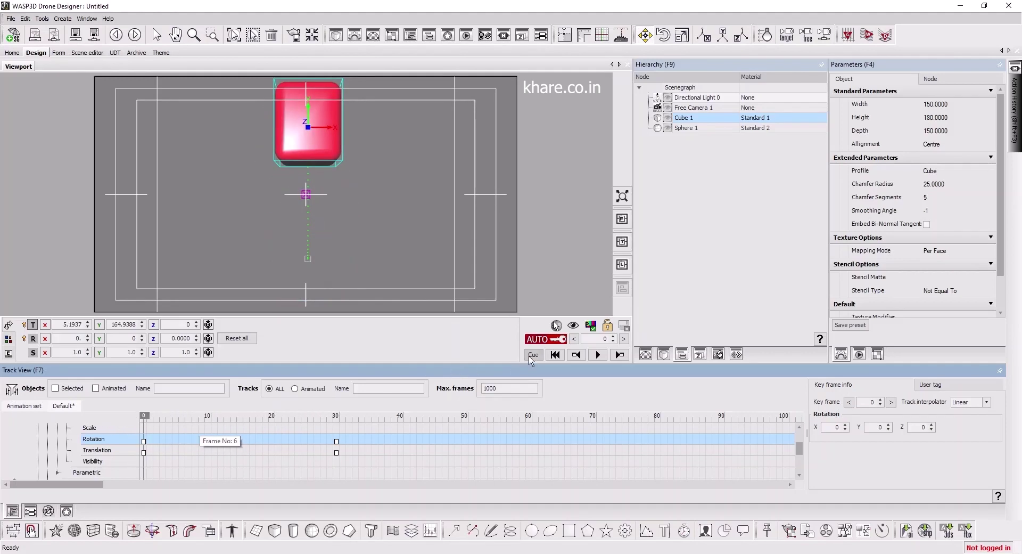
pyautogui.click(603, 356)
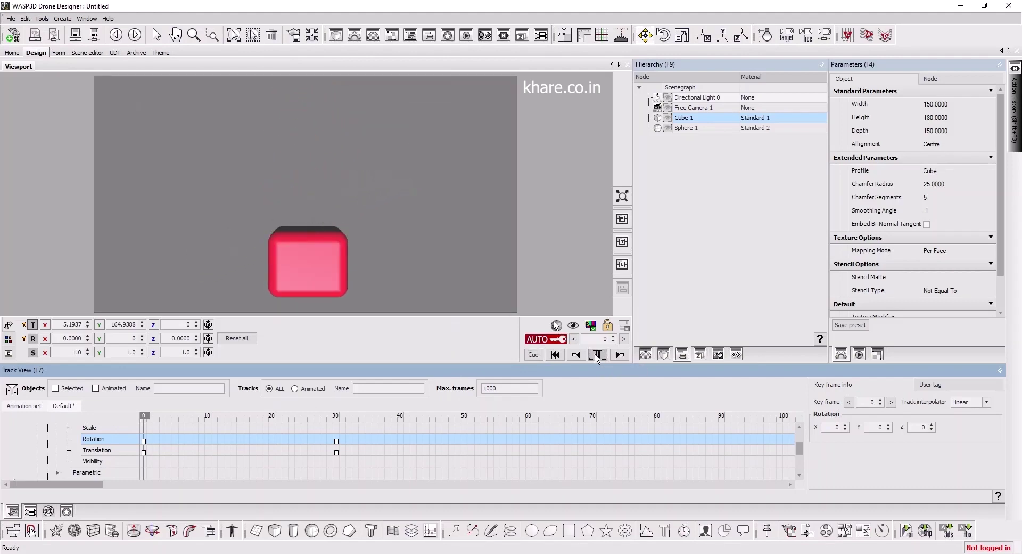
pyautogui.click(576, 355)
pyautogui.click(598, 355)
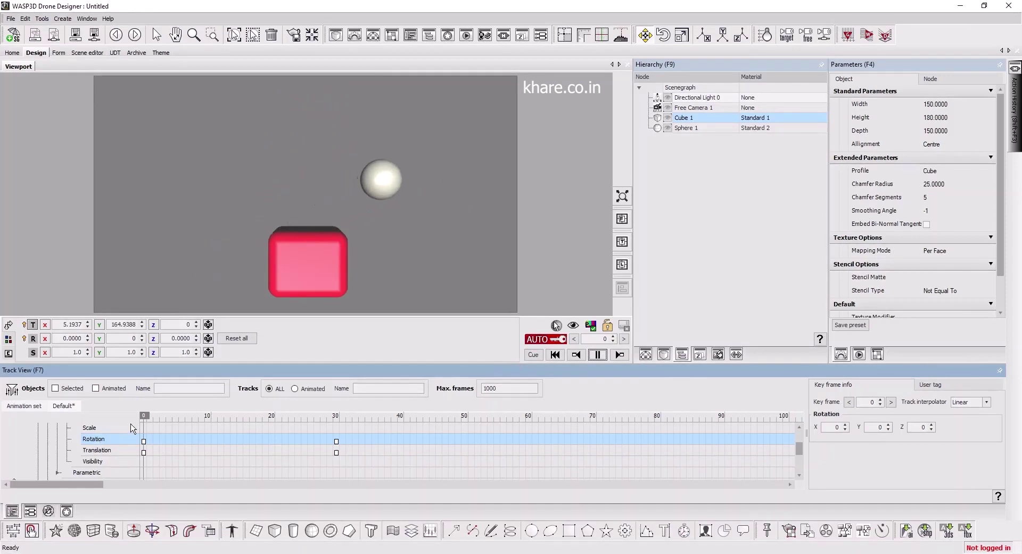
pyautogui.moveTo(150, 421); pyautogui.dragTo(337, 423)
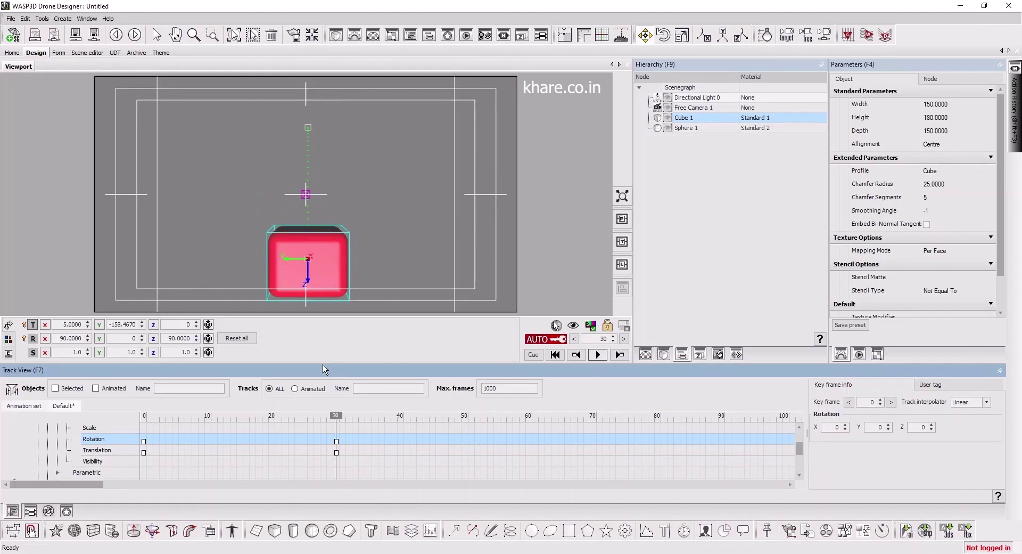
# Enlarge the track list, expand Sphere 1's tracks and preview beyond frame 30.
pyautogui.moveTo(324, 363); pyautogui.dragTo(324, 304)
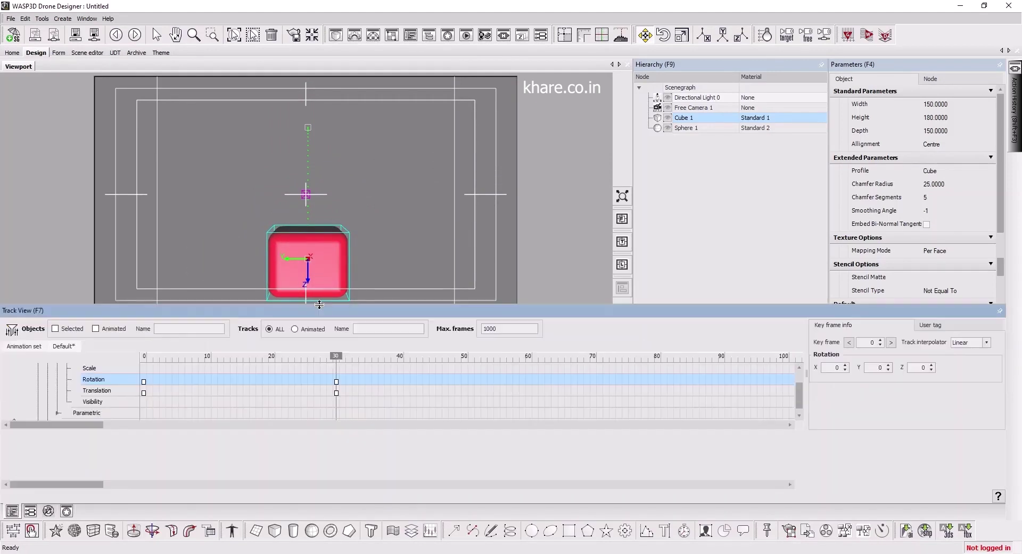
pyautogui.moveTo(797, 416); pyautogui.dragTo(800, 438)
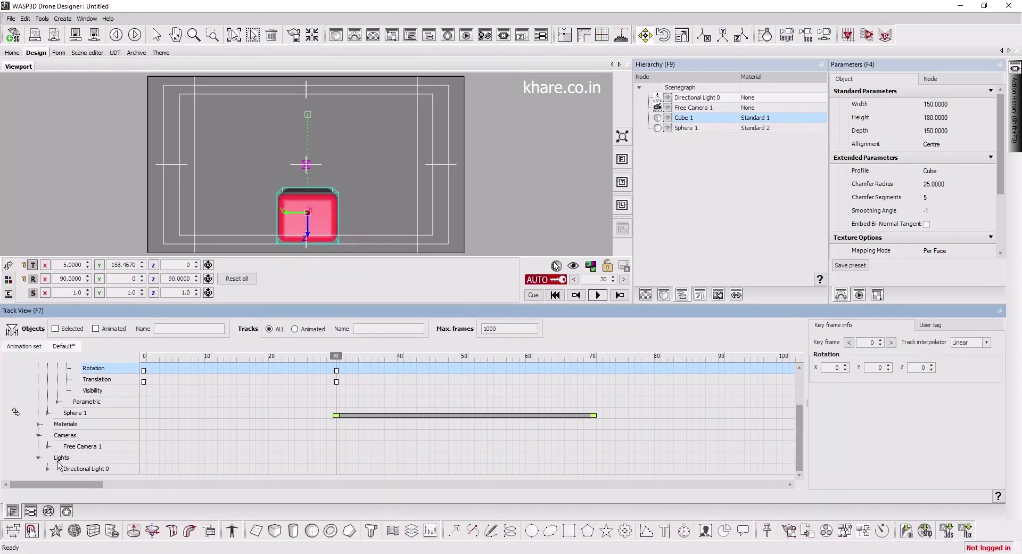
pyautogui.click(83, 413)
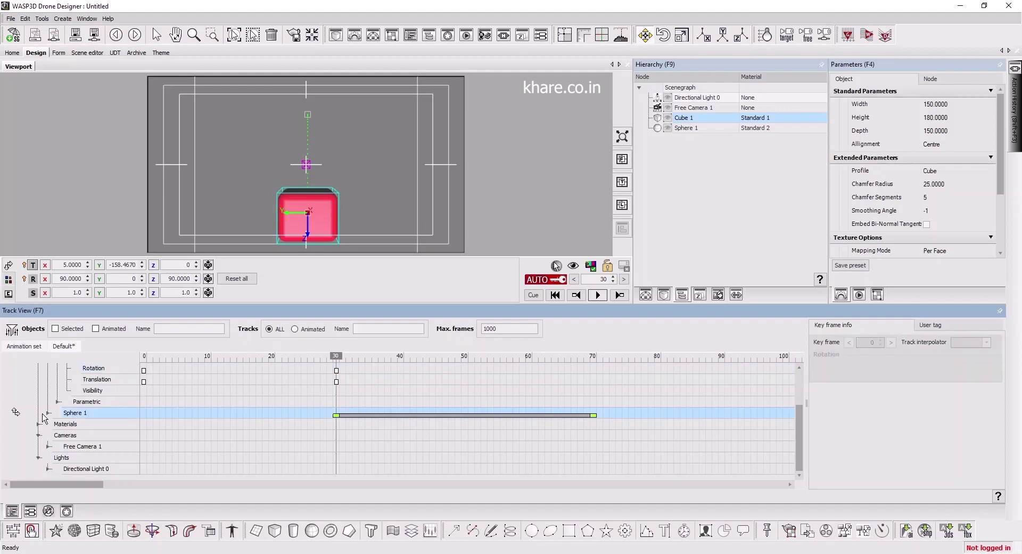
pyautogui.click(49, 413)
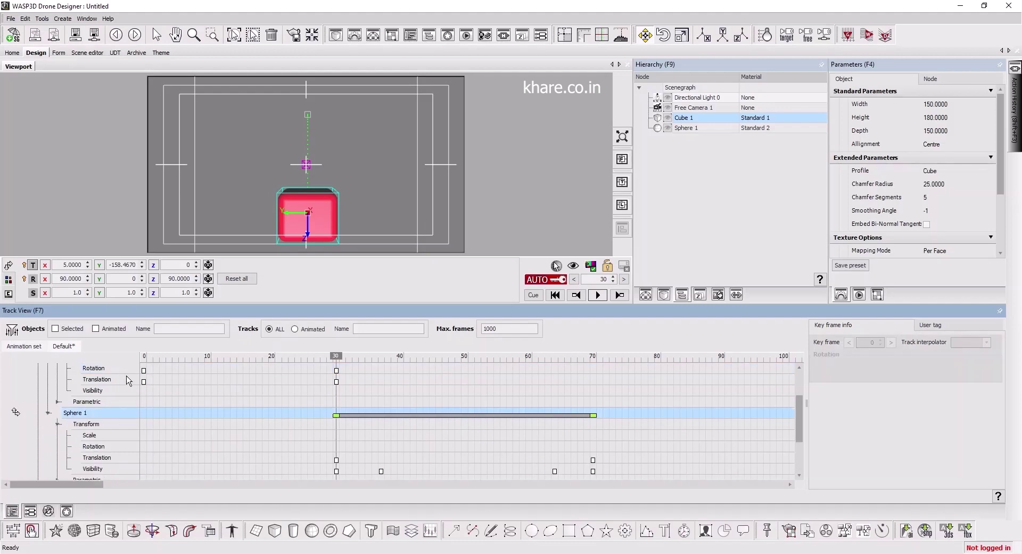
pyautogui.moveTo(806, 415)
pyautogui.mouseDown()
pyautogui.moveTo(806, 426)
pyautogui.moveTo(808, 402)
pyautogui.mouseUp()
pyautogui.moveTo(144, 356); pyautogui.dragTo(132, 382)
# Reset the scene to frame 0 and turn off AUTO keyframe recording.
pyautogui.click(534, 295)
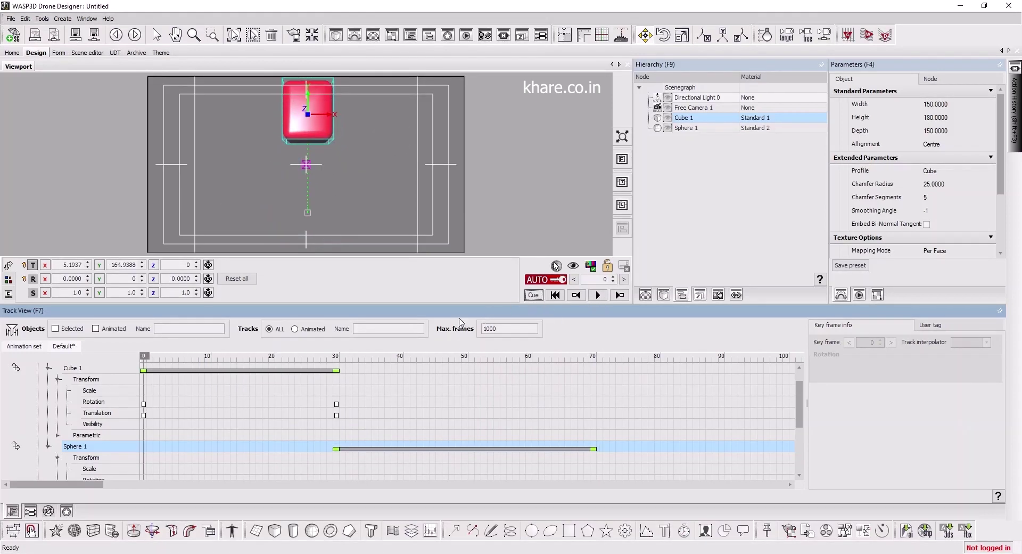
pyautogui.moveTo(307, 373); pyautogui.dragTo(484, 377)
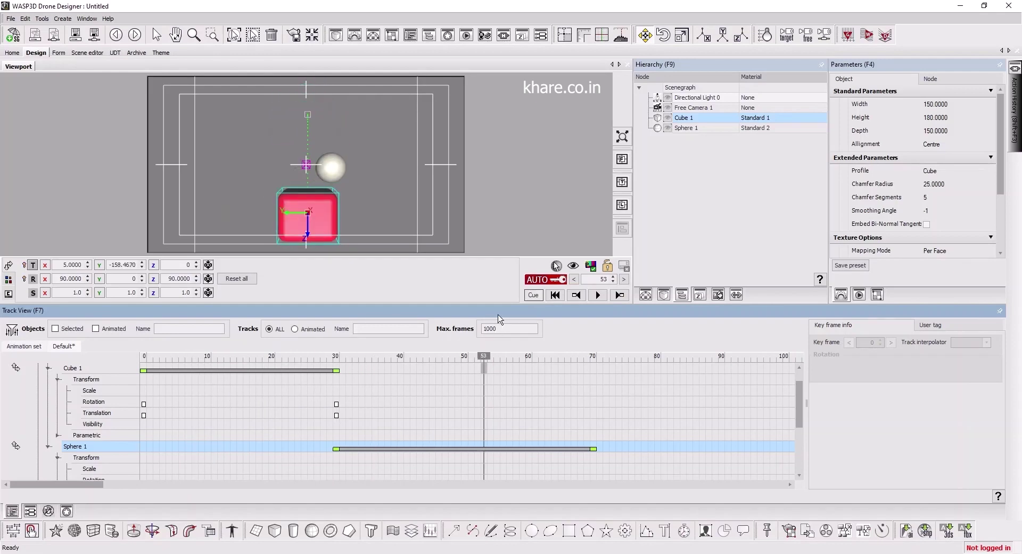
pyautogui.click(547, 280)
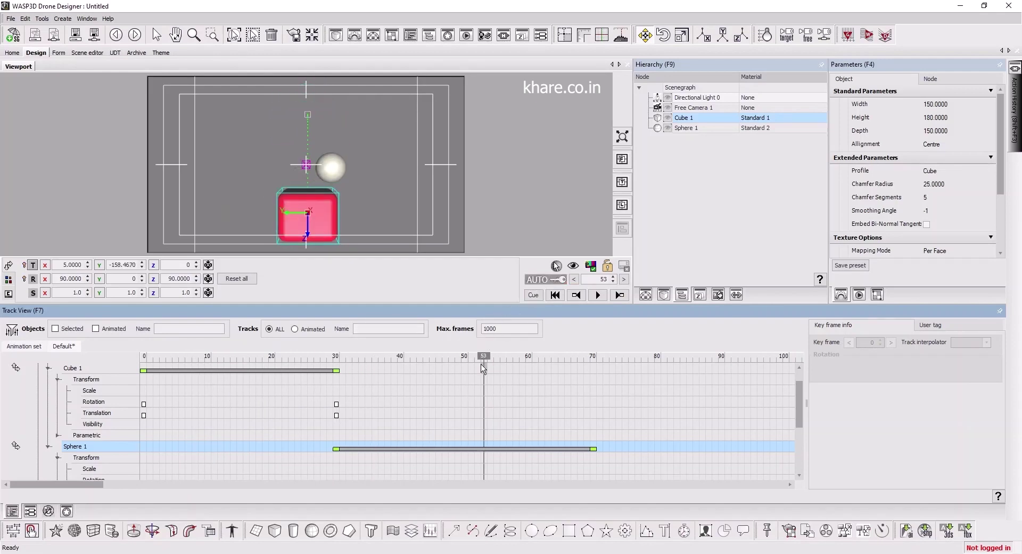
# Preview the cube and sphere animation, play it, and scrub through from frame 0.
pyautogui.moveTo(484, 362); pyautogui.dragTo(419, 373)
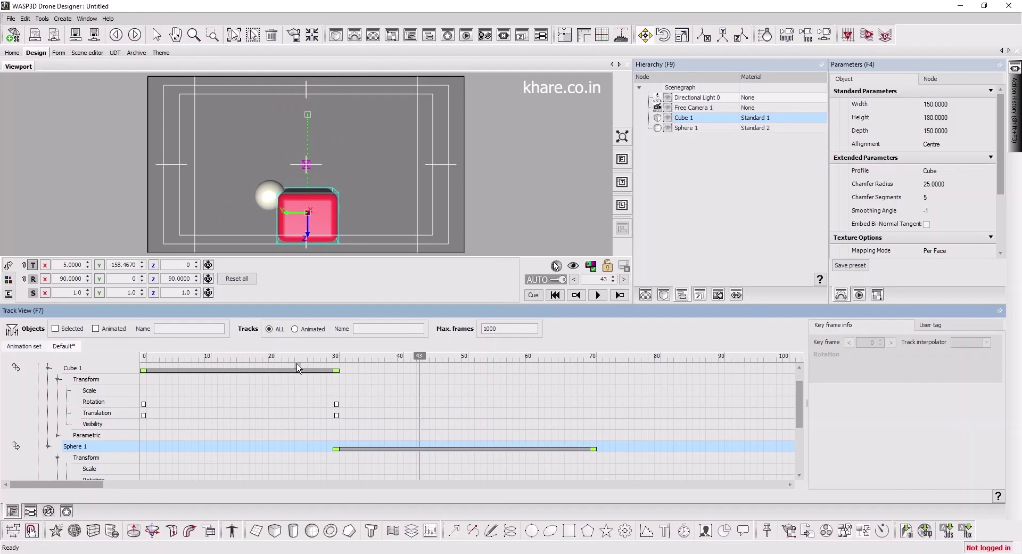
pyautogui.moveTo(297, 368); pyautogui.dragTo(122, 374)
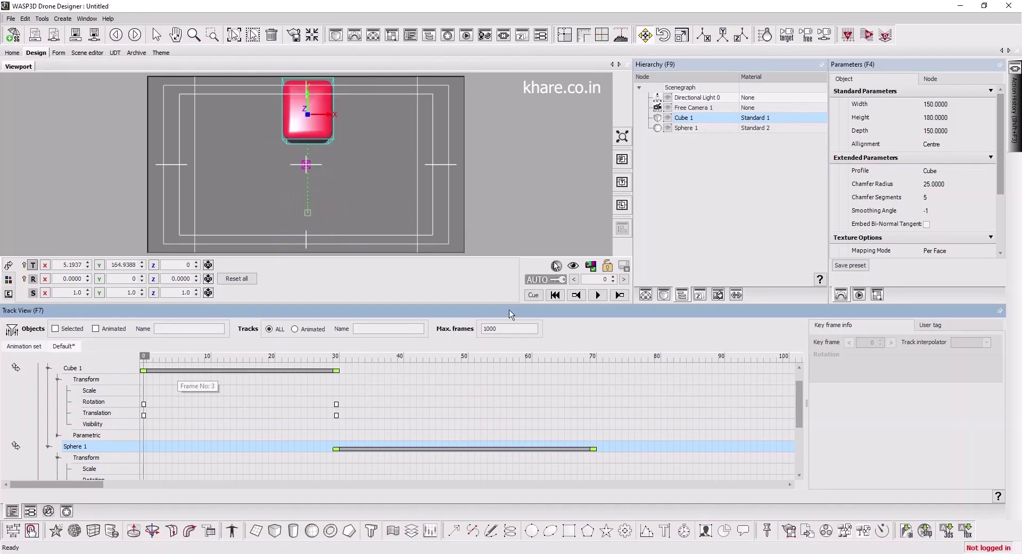
pyautogui.click(597, 296)
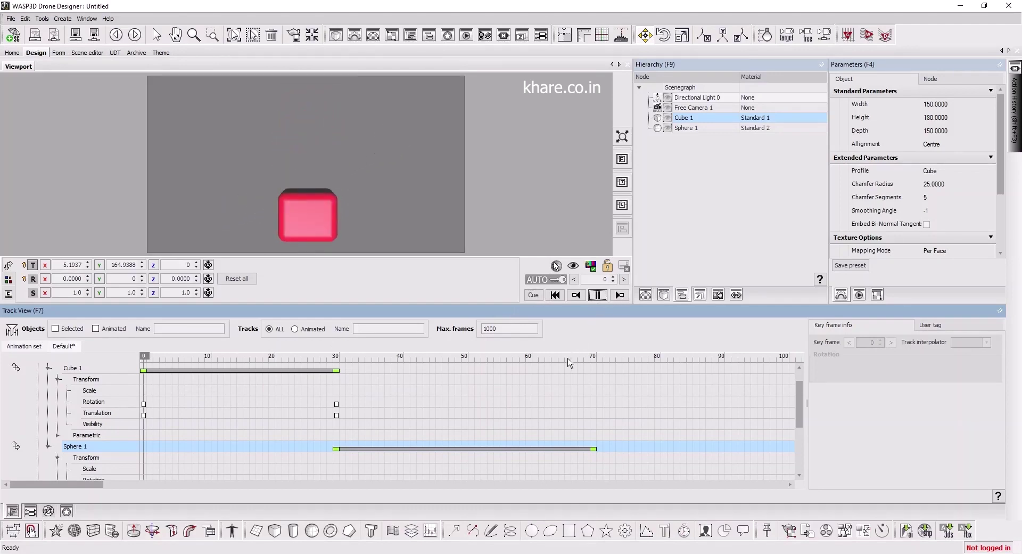
pyautogui.moveTo(594, 361); pyautogui.dragTo(598, 358)
pyautogui.scroll(1, 109, 379)
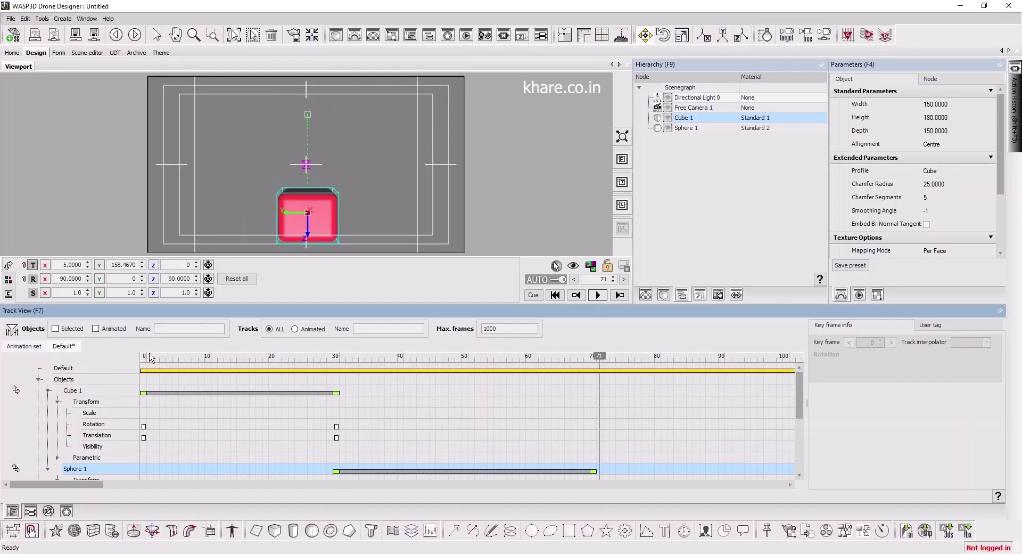
pyautogui.moveTo(152, 358); pyautogui.dragTo(55, 367)
# Collapse the Cube 1 and Sphere 1 track branches and reselect the Default track.
pyautogui.click(60, 371)
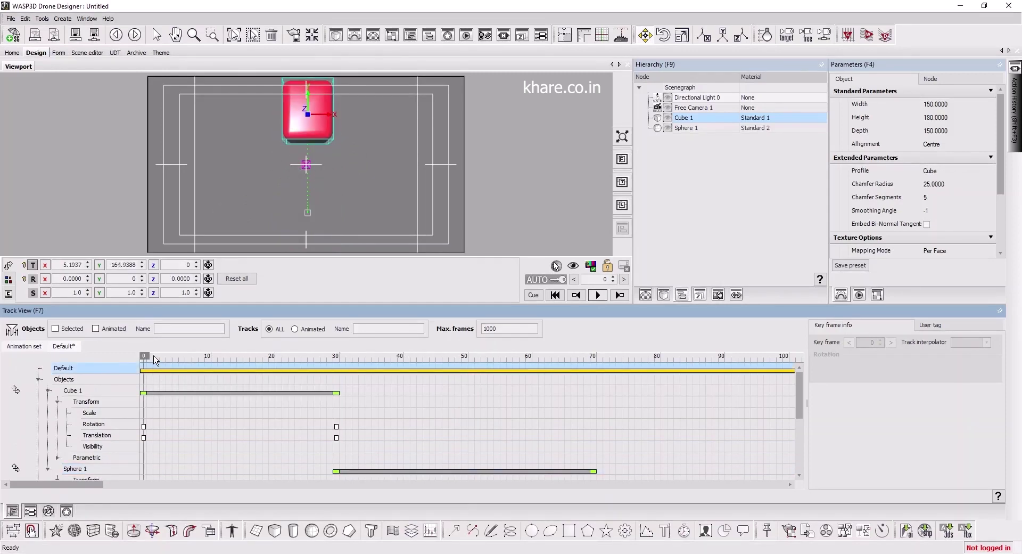
pyautogui.moveTo(153, 358); pyautogui.dragTo(592, 354)
pyautogui.click(48, 390)
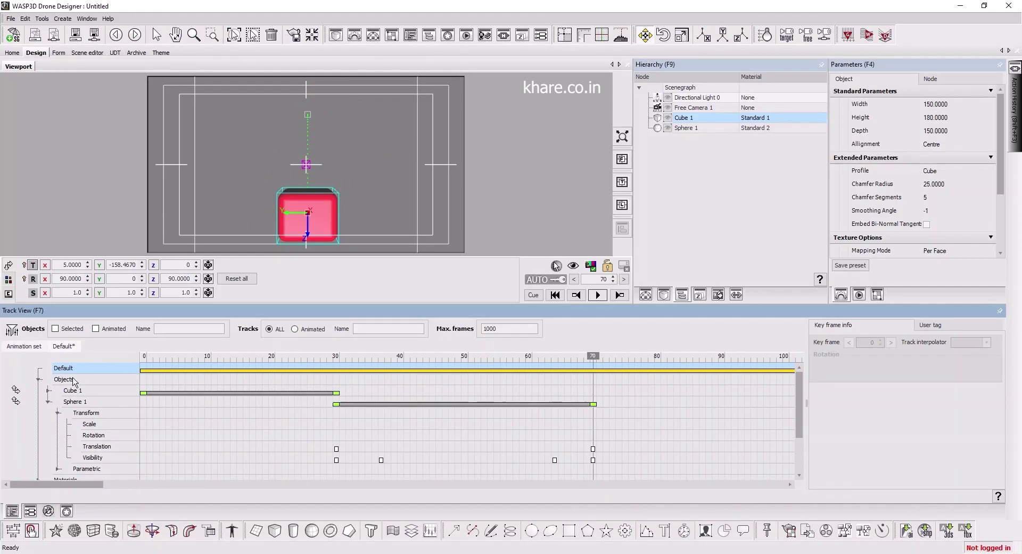
pyautogui.click(49, 403)
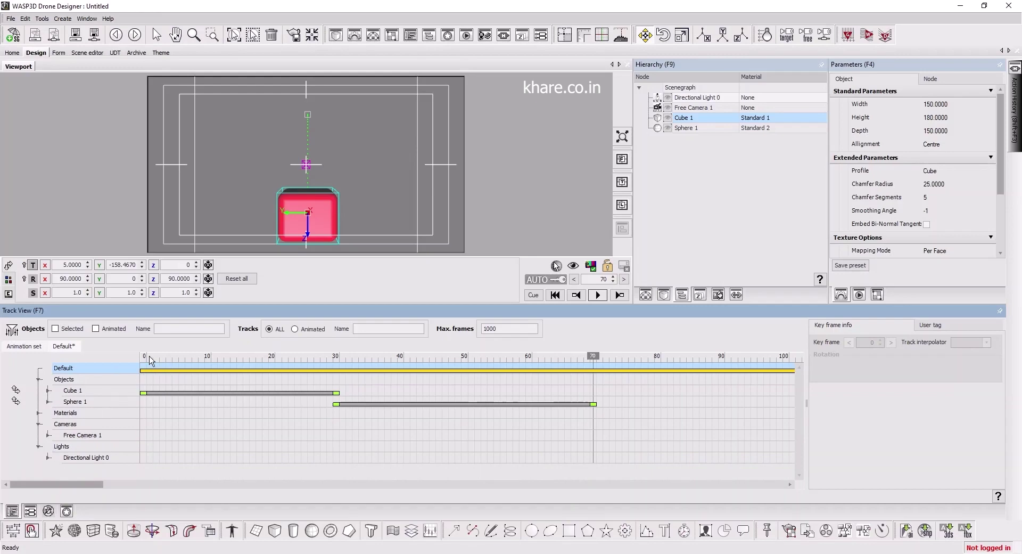
pyautogui.moveTo(150, 357); pyautogui.dragTo(595, 362)
pyautogui.click(116, 403)
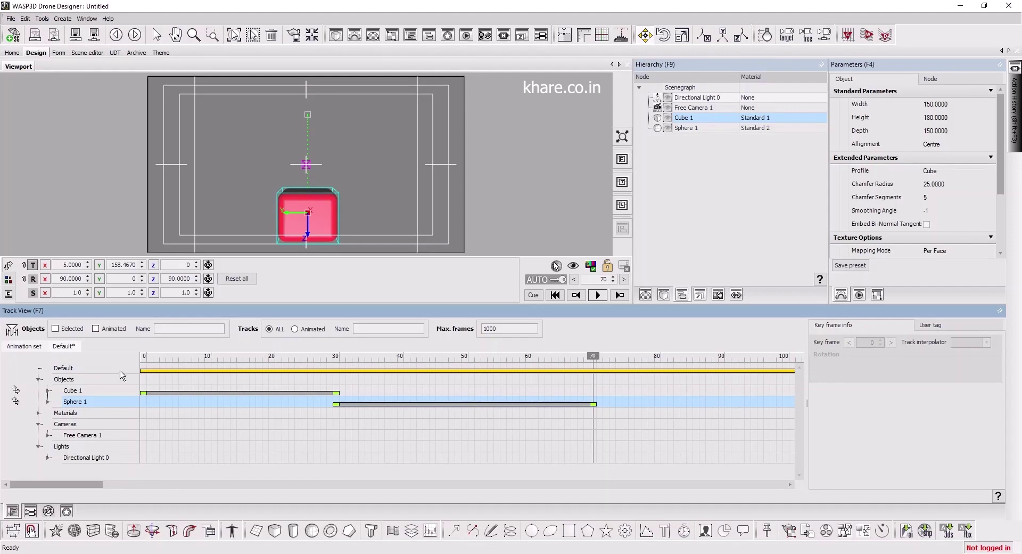
pyautogui.click(87, 368)
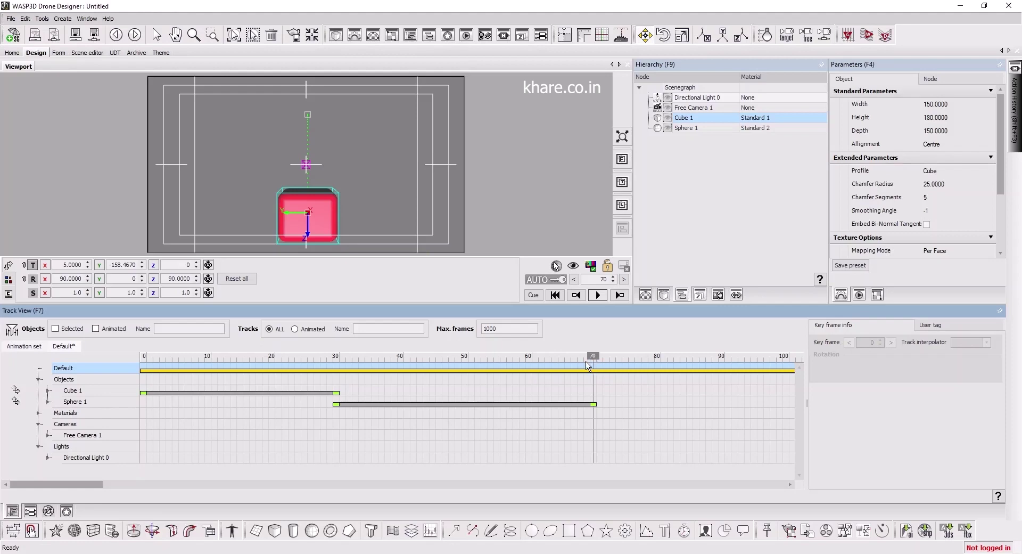
# Rewind, play the animation from the start and park the time cursor at frame 70.
pyautogui.click(535, 296)
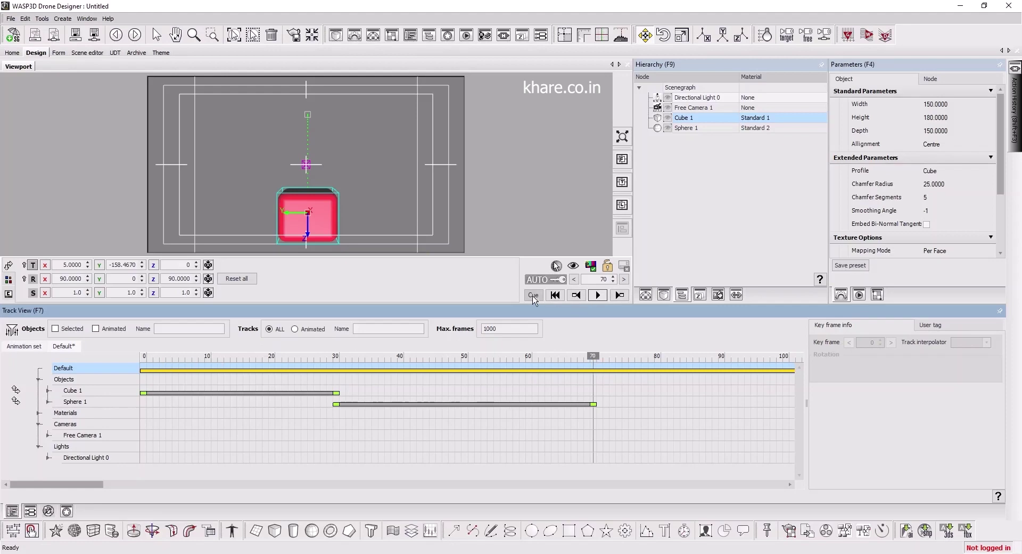
pyautogui.click(598, 297)
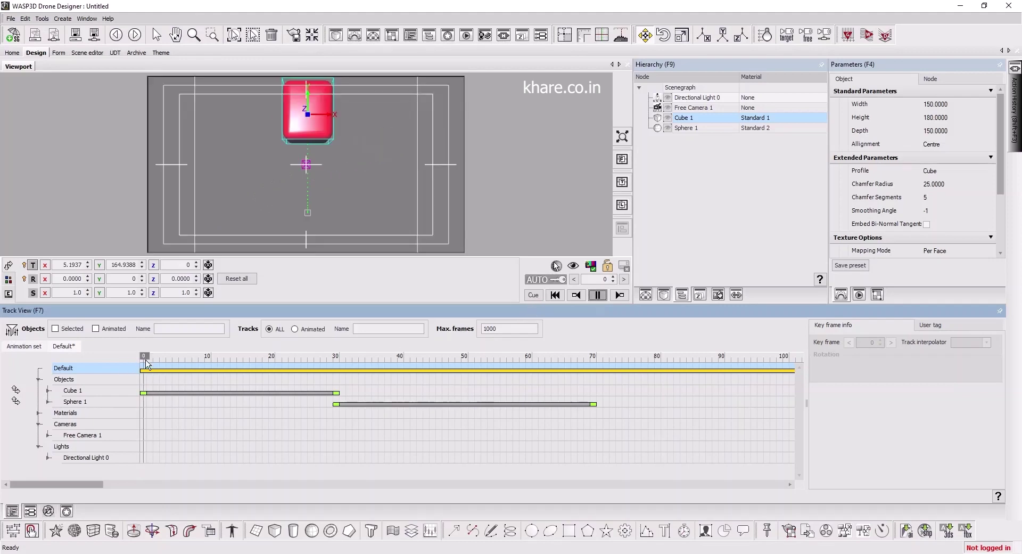
pyautogui.moveTo(435, 359); pyautogui.dragTo(594, 358)
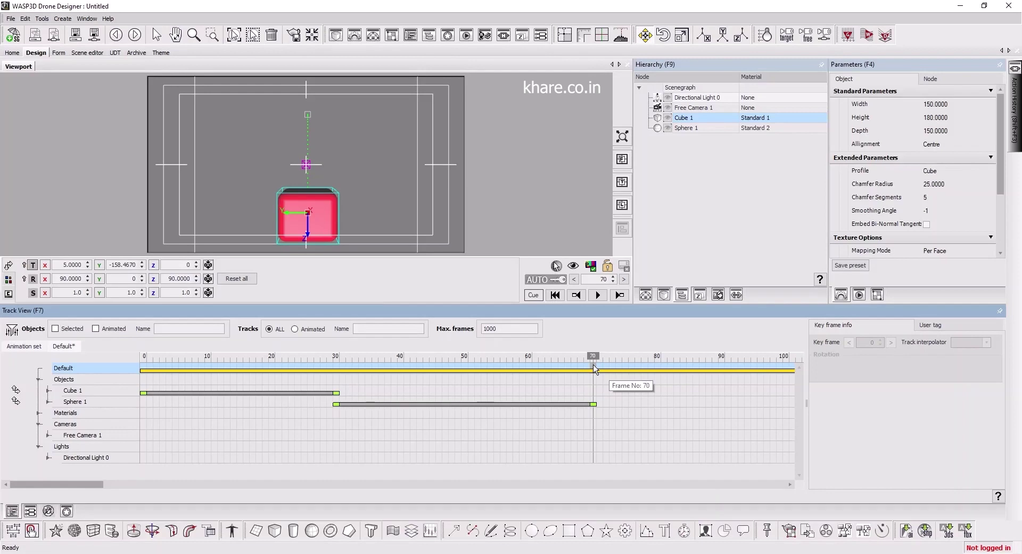
# Add a Control > GoTo action at frame 70 on the Default track targeting frame 0.
pyautogui.rightClick(594, 366)
pyautogui.moveTo(618, 371)
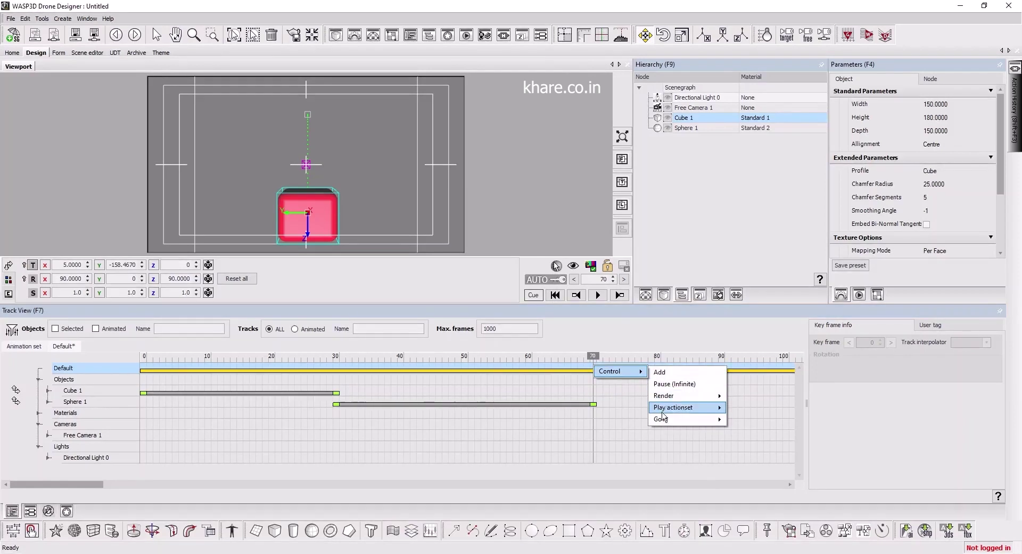
pyautogui.moveTo(665, 420)
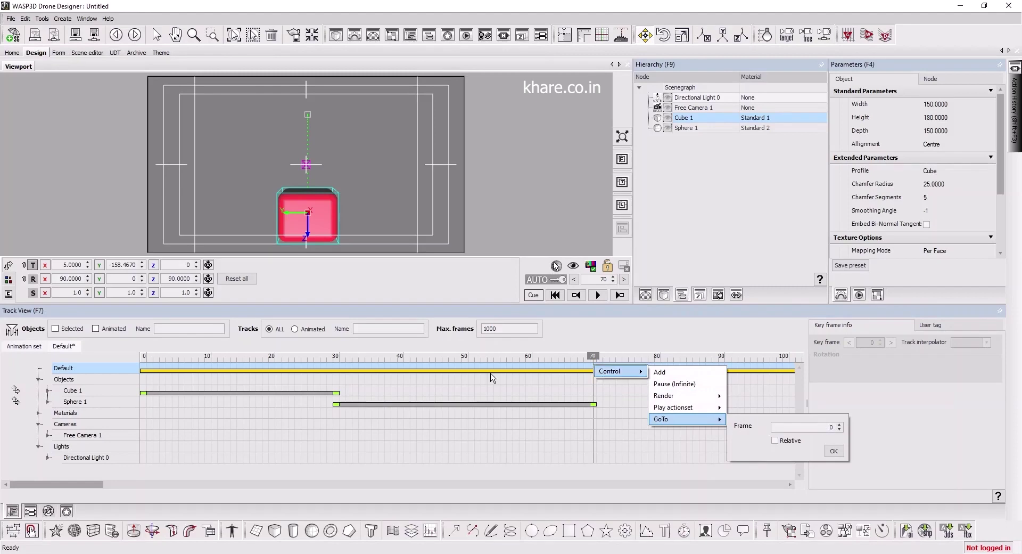
pyautogui.moveTo(153, 363); pyautogui.dragTo(595, 366)
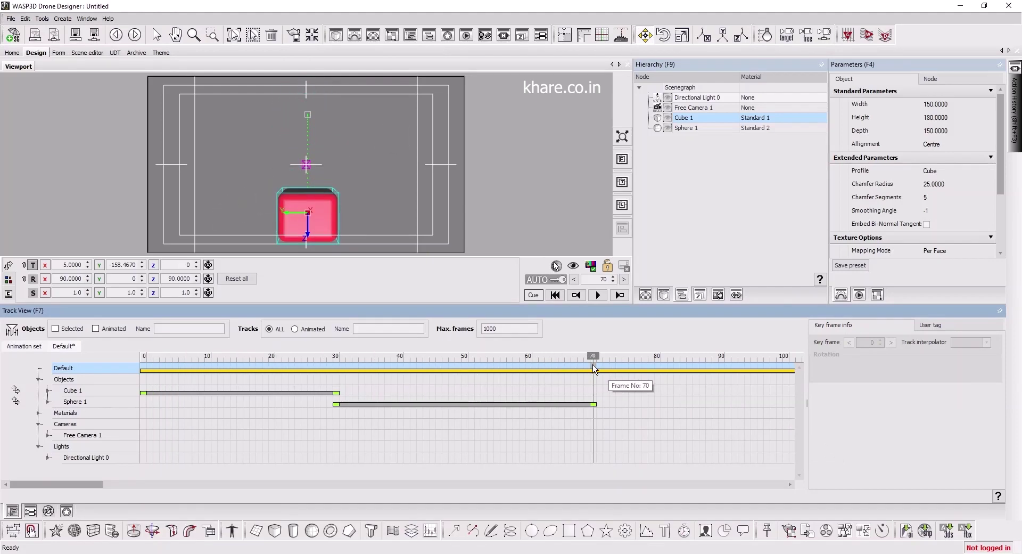
pyautogui.rightClick(594, 366)
pyautogui.moveTo(625, 379)
pyautogui.moveTo(700, 426)
pyautogui.click(799, 426)
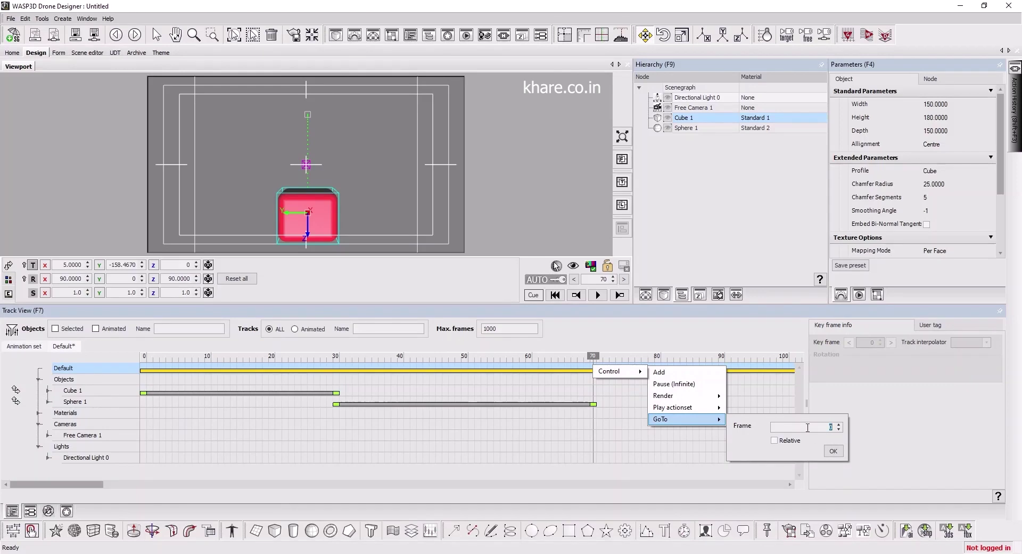
pyautogui.click(834, 451)
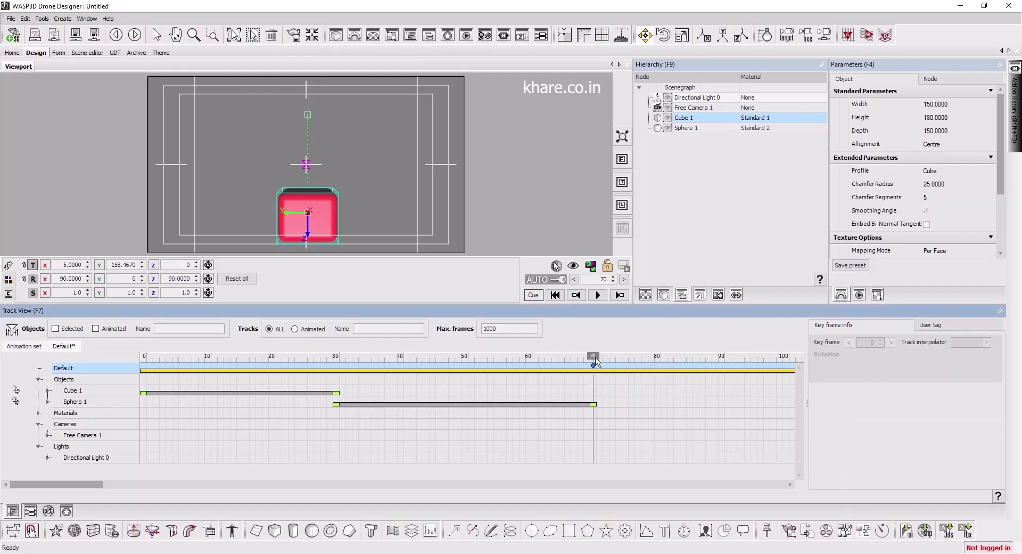
# Play and stop the looping animation, then move to frame 45 and arm Cue playback.
pyautogui.moveTo(596, 362)
pyautogui.mouseDown()
pyautogui.moveTo(154, 376)
pyautogui.moveTo(587, 380)
pyautogui.moveTo(595, 368)
pyautogui.mouseUp()
pyautogui.press('space')
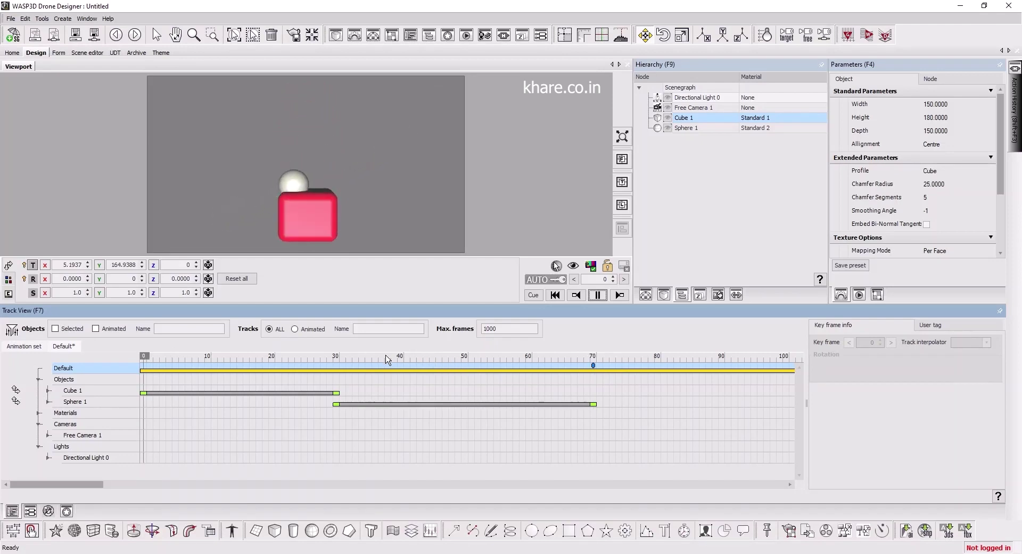
pyautogui.press('space')
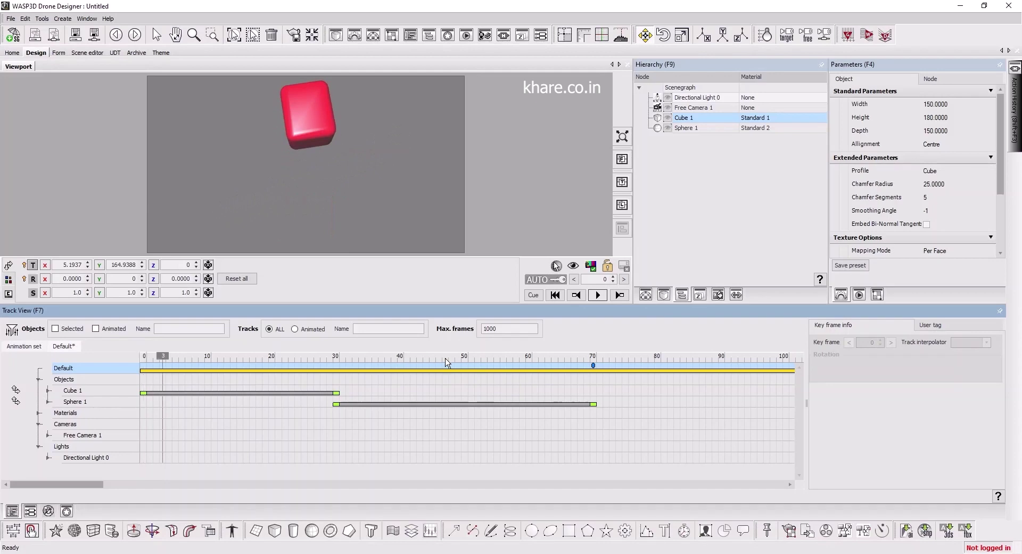
pyautogui.click(433, 357)
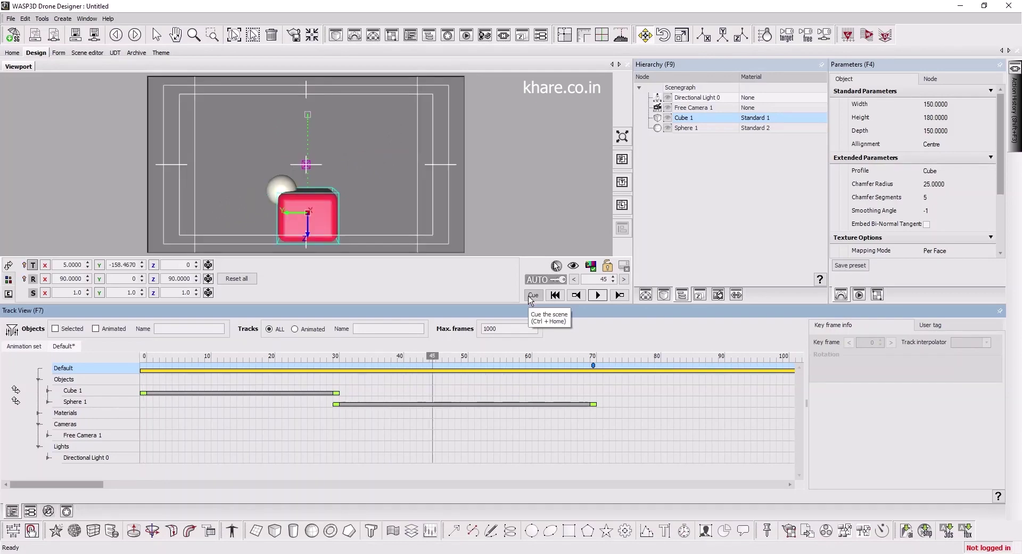
pyautogui.click(533, 295)
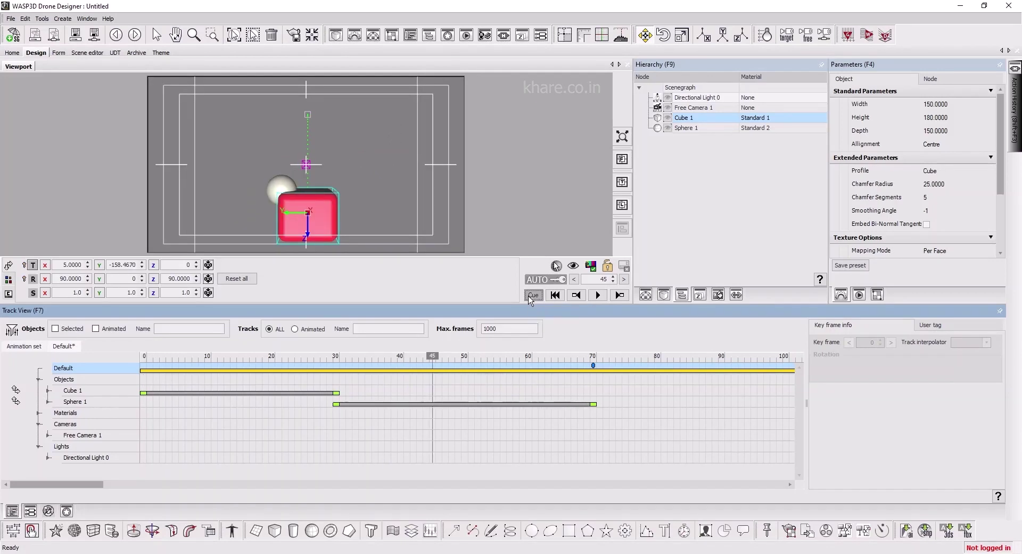